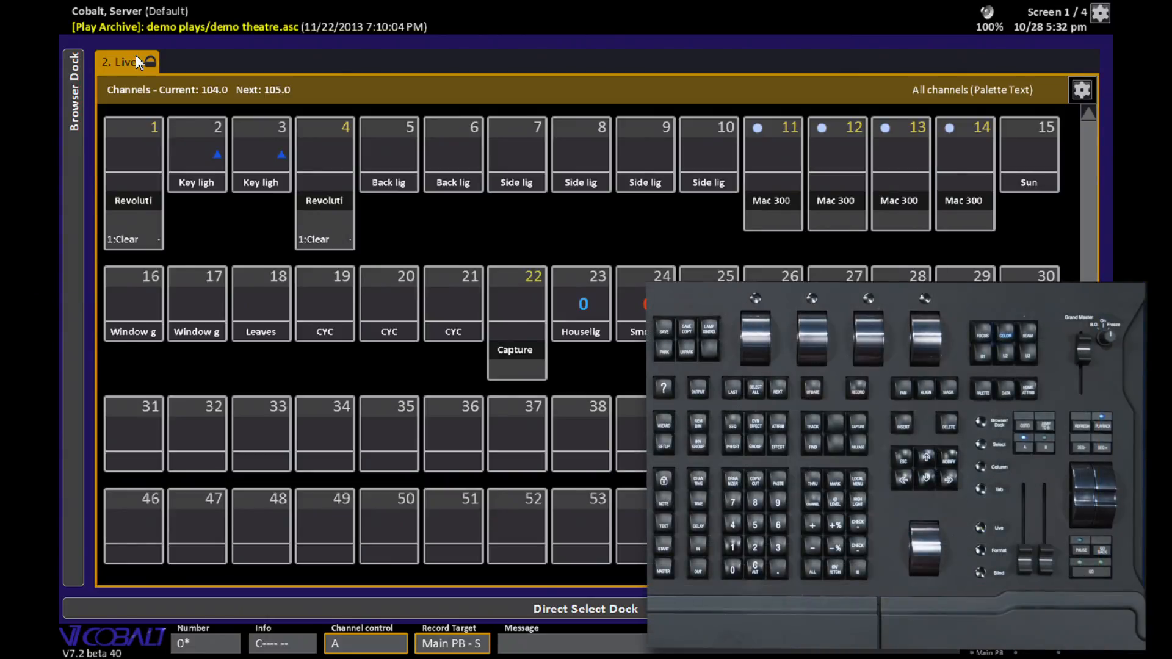
- Display channel layout 1 in the Live view and select channel 11 on the plot
{"action": "type", "text": "1"}
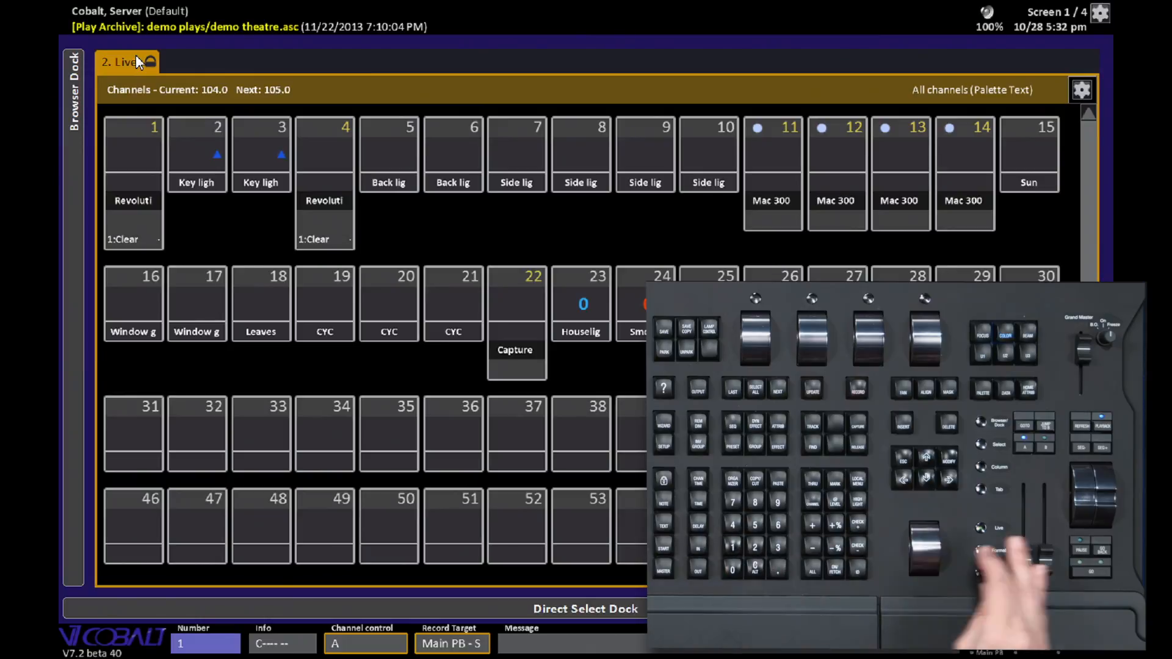
{"action": "type", "text": "f"}
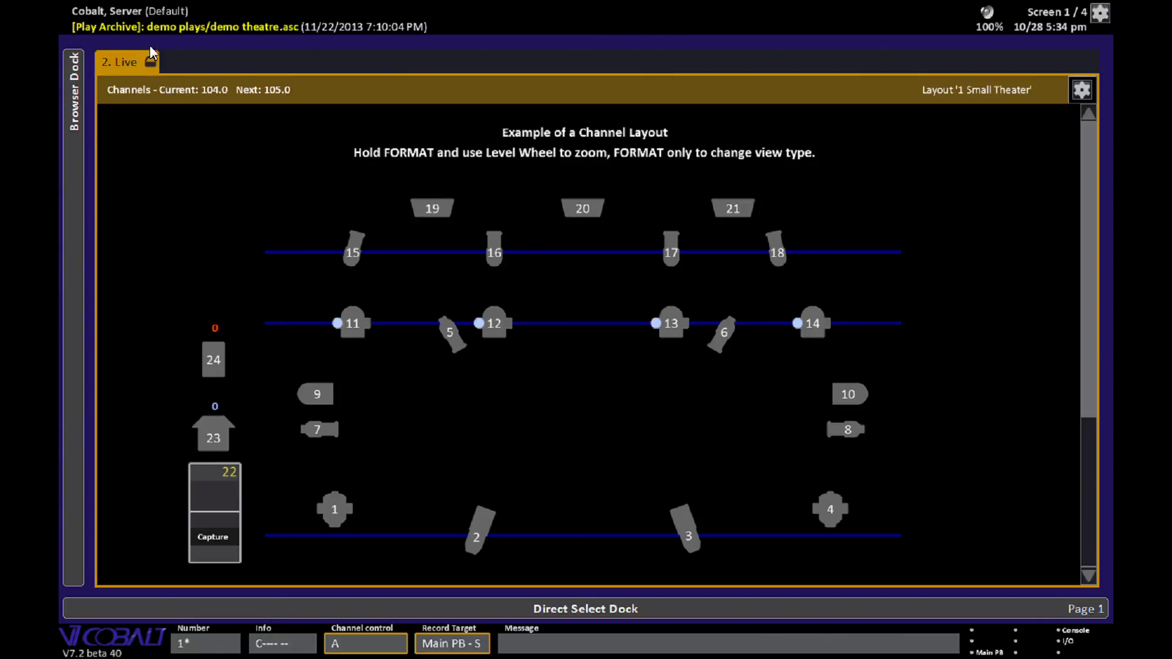
{"action": "left_click", "coordinate": [356, 332]}
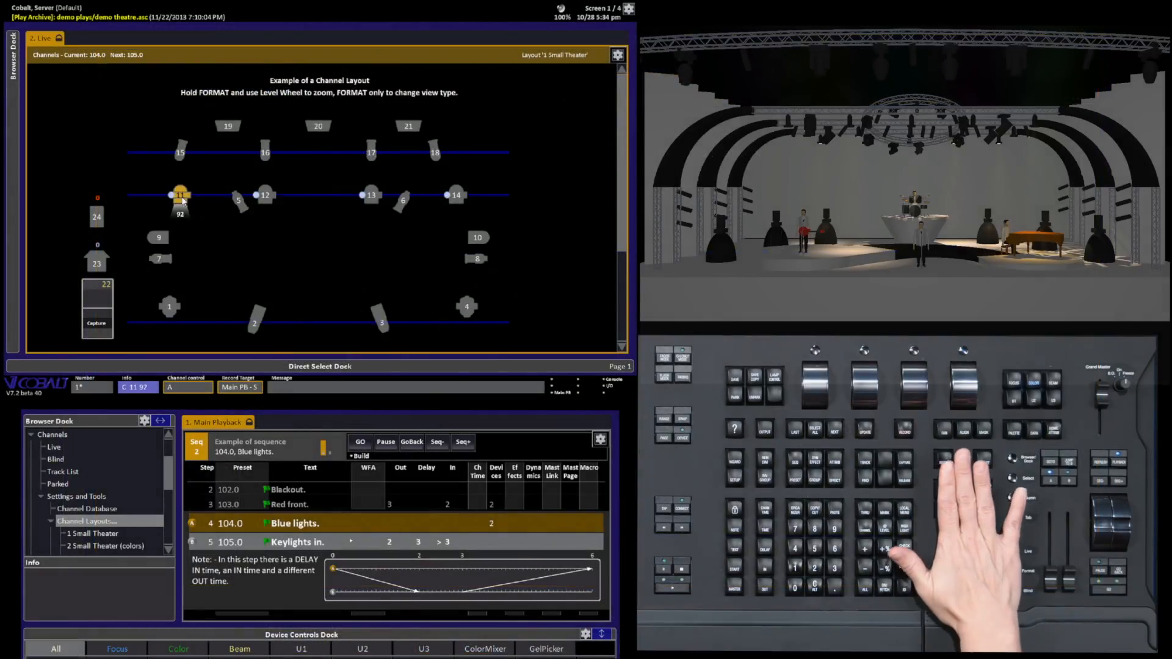
{"action": "scroll", "coordinate": [183, 201], "scroll_direction": "up", "scroll_amount": 1}
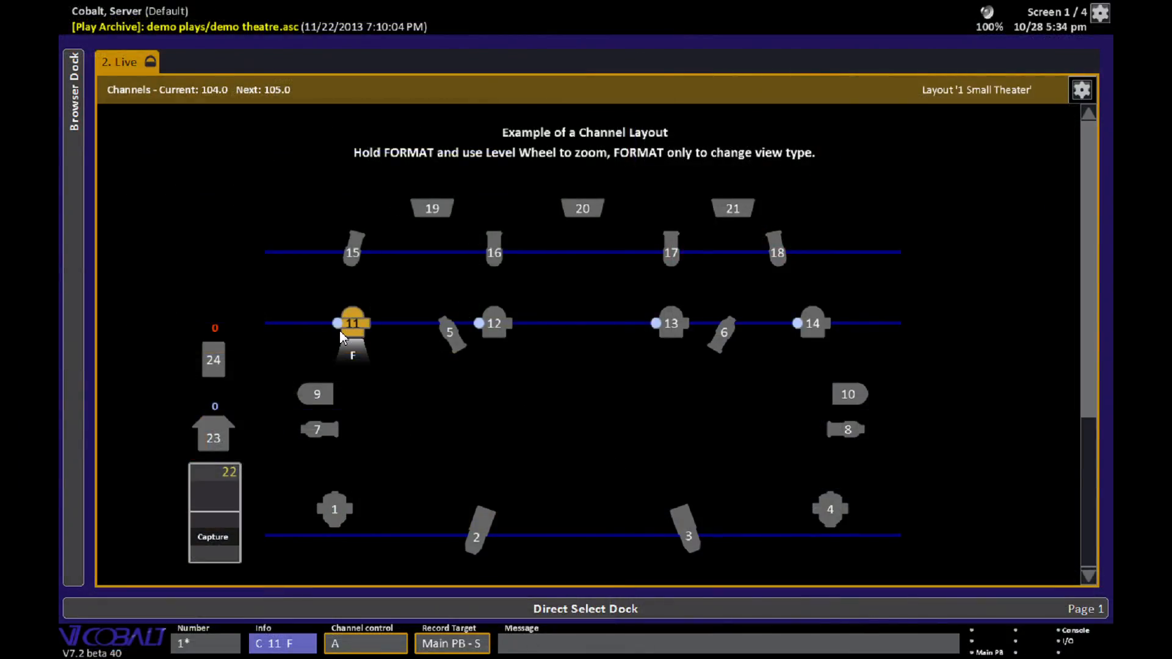
- Select the fixtures on the middle pipe and then the upper pipe by dragging selection boxes around them
{"action": "left_click", "coordinate": [339, 327]}
{"action": "left_click_drag", "start_coordinate": [306, 282], "coordinate": [868, 376]}
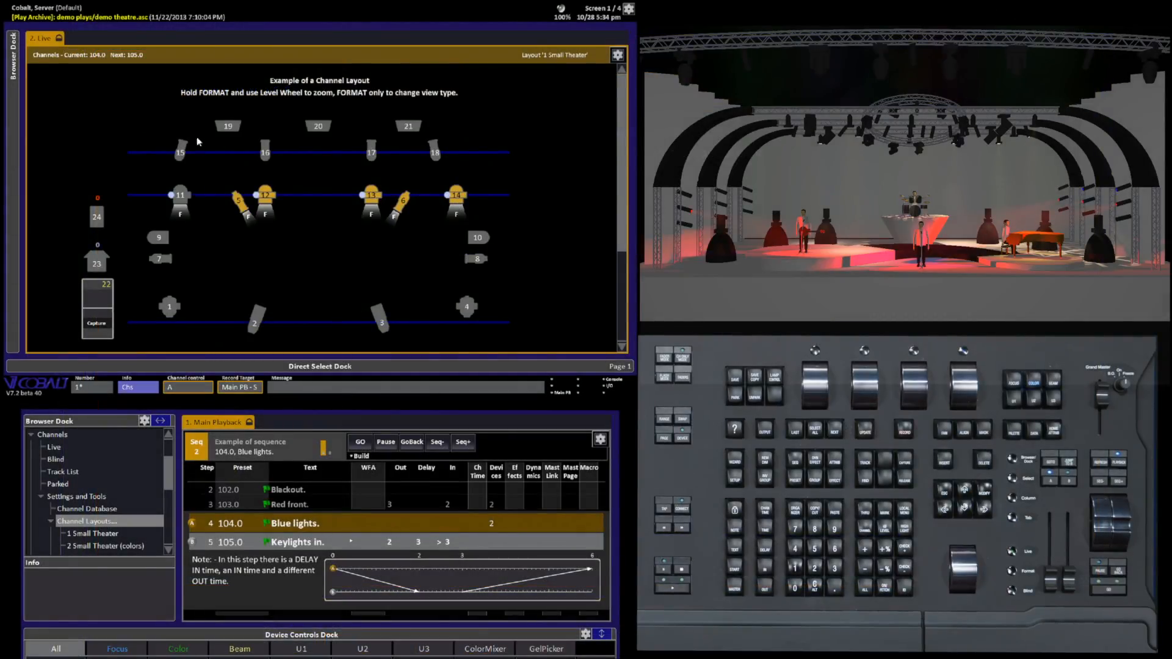
{"action": "left_click_drag", "start_coordinate": [156, 129], "coordinate": [460, 180]}
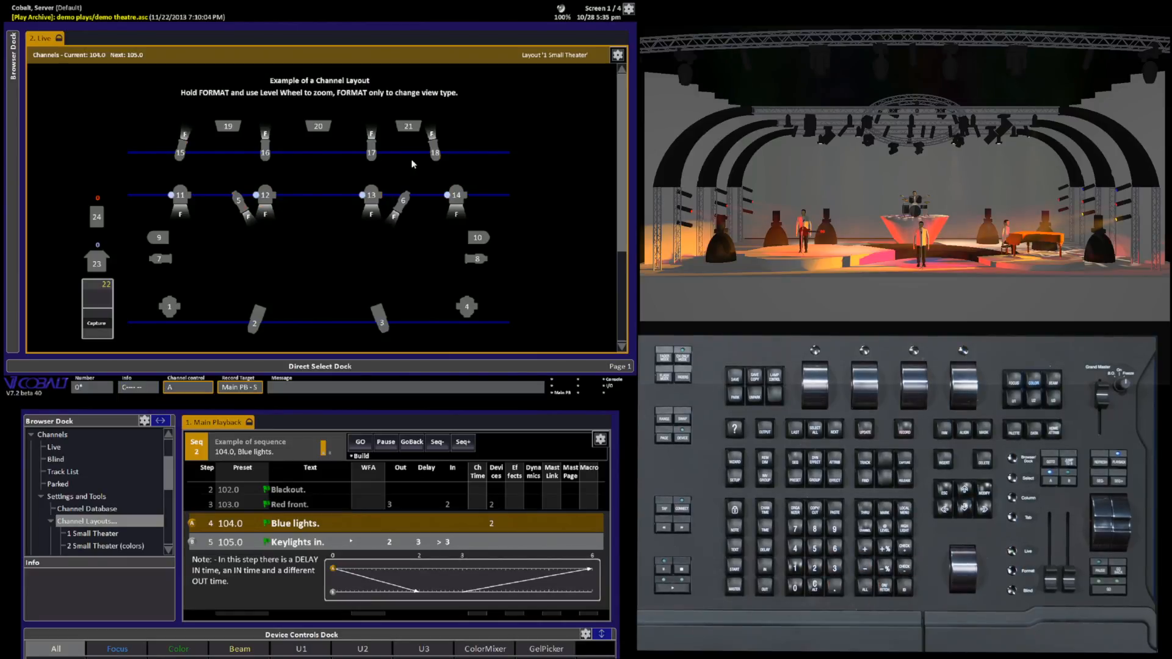
{"action": "left_click", "coordinate": [224, 153]}
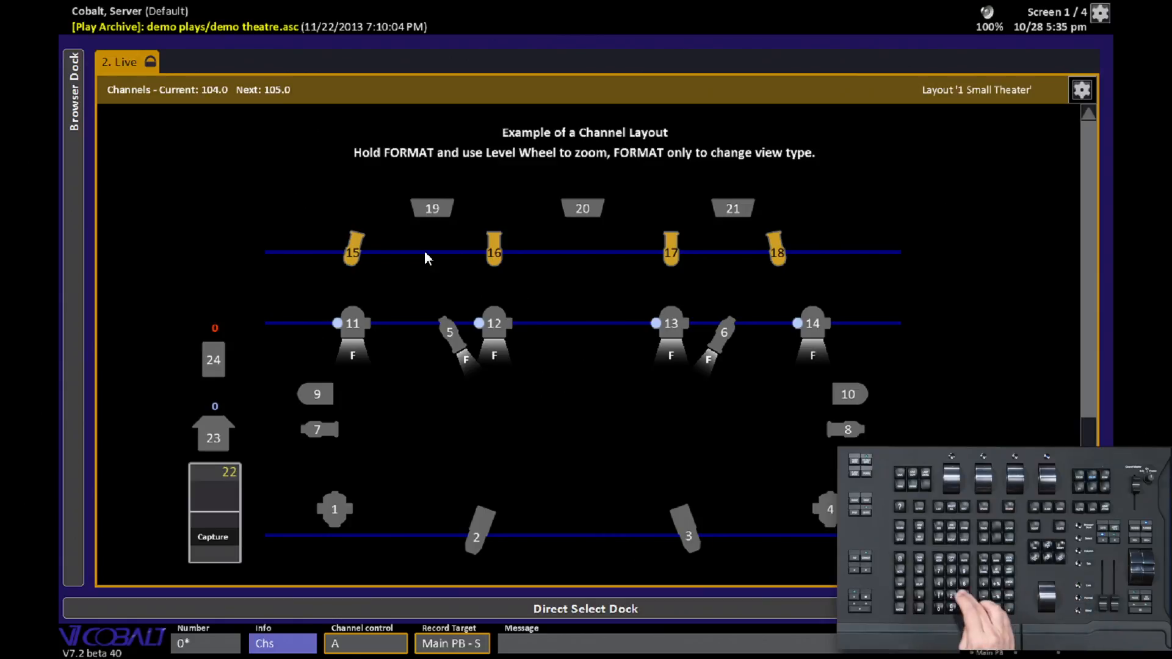
- Switch the Live view to channel layout 2 Small Theater (colors), then to layout 3 Magic Sheet
{"action": "key", "text": "Escape"}
{"action": "key", "text": "2"}
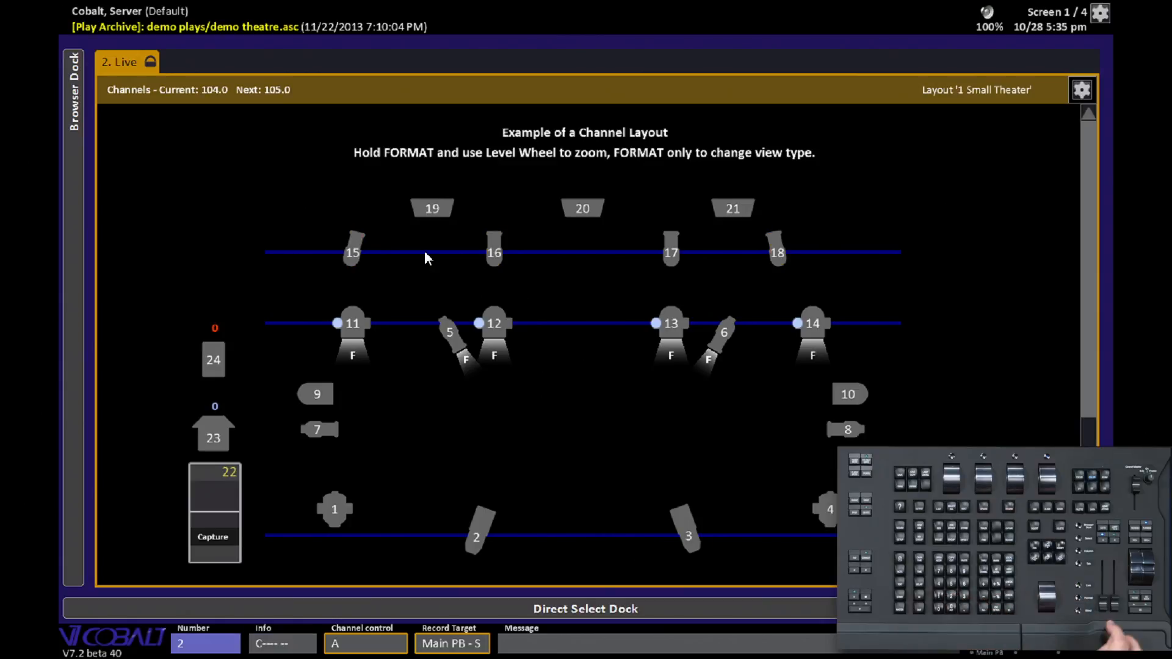
{"action": "key", "text": "Return"}
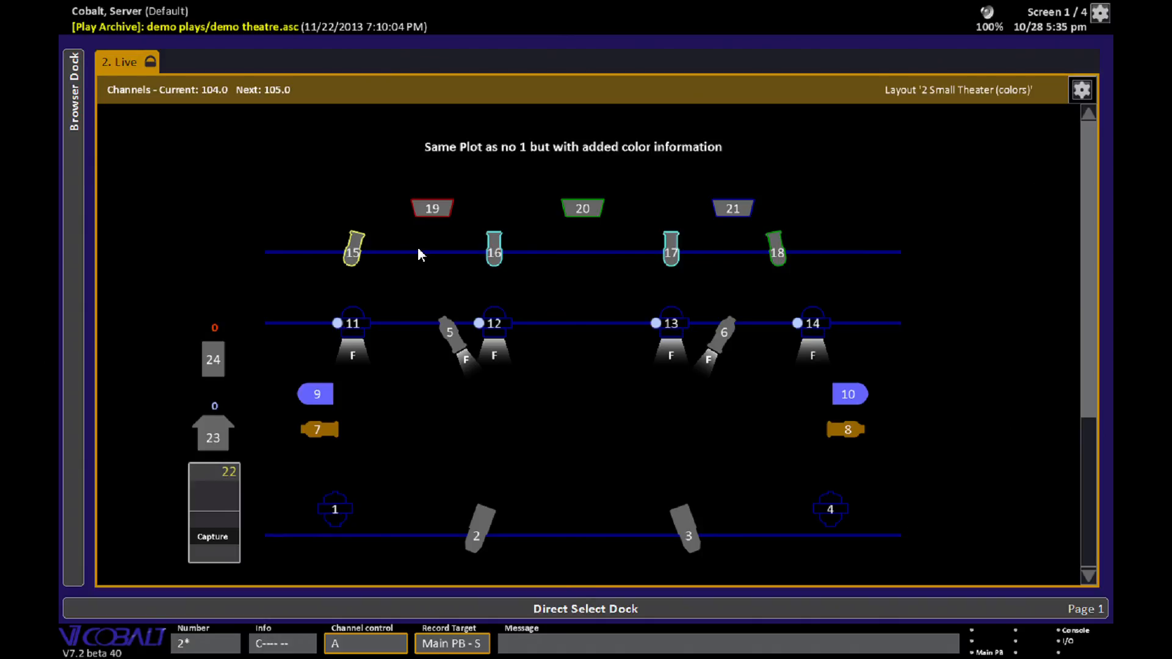
{"action": "type", "text": "3"}
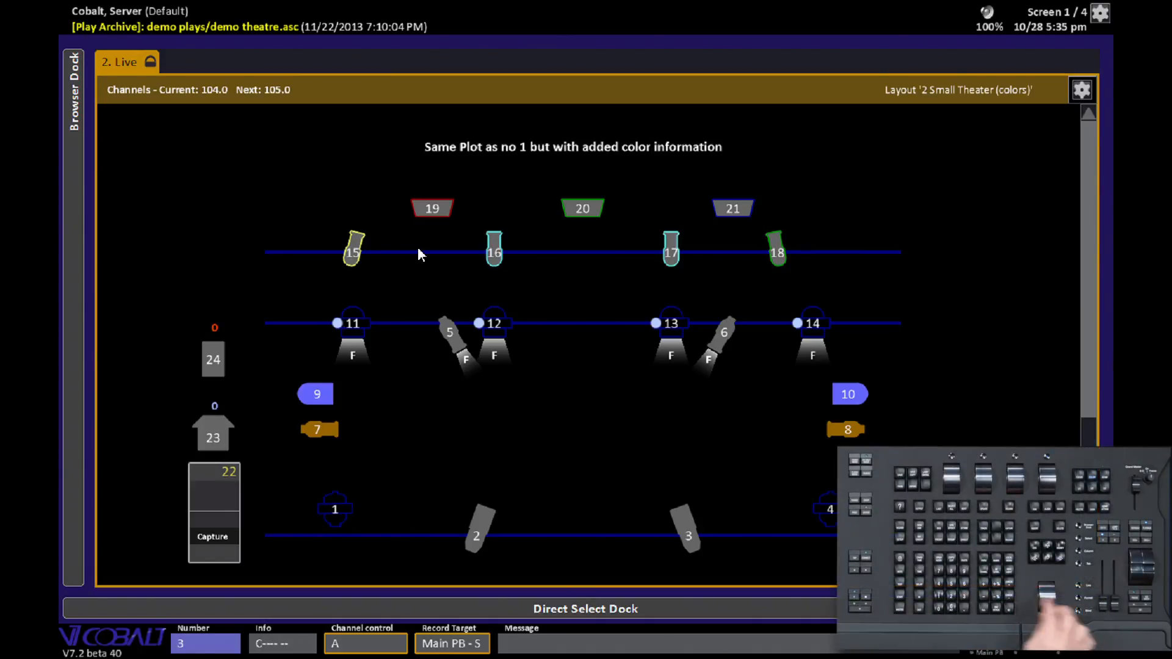
{"action": "type", "text": "f"}
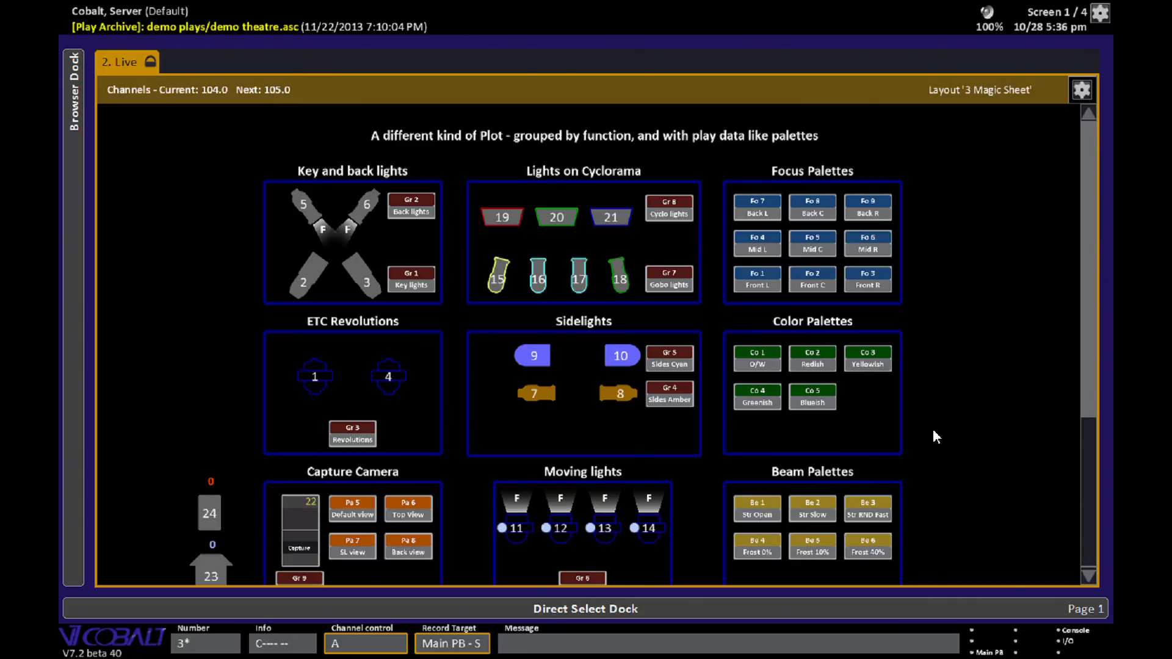
- Open the Browser Dock and open the Channel Layouts list from Channels settings
{"action": "left_click", "coordinate": [79, 272]}
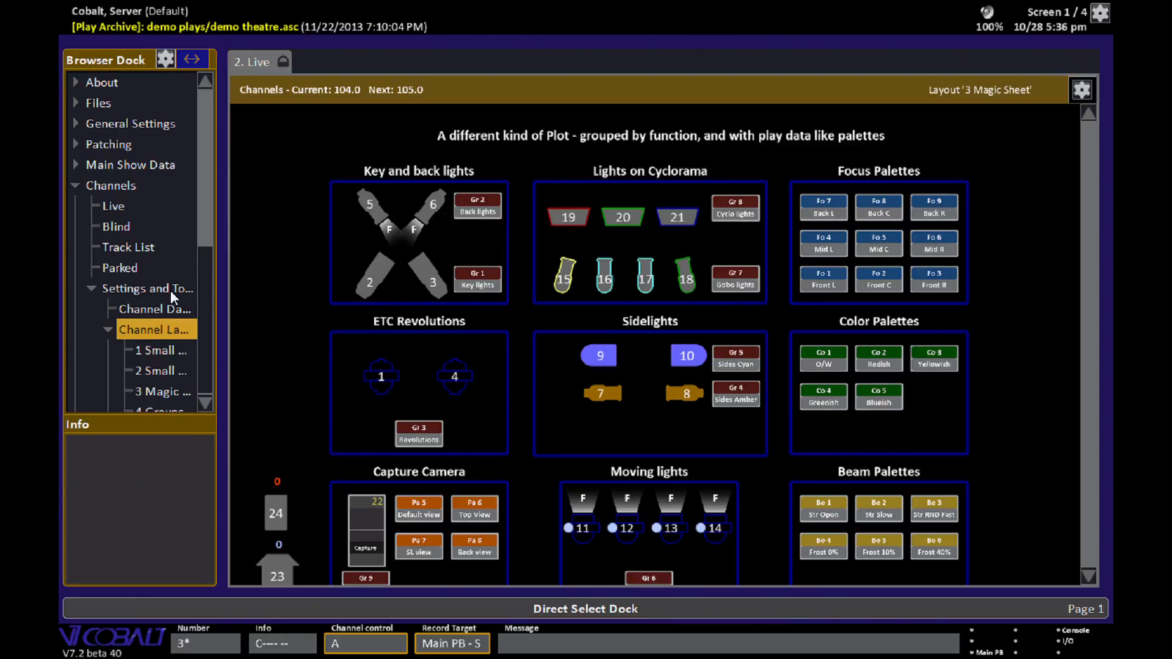
{"action": "double_click", "coordinate": [182, 337]}
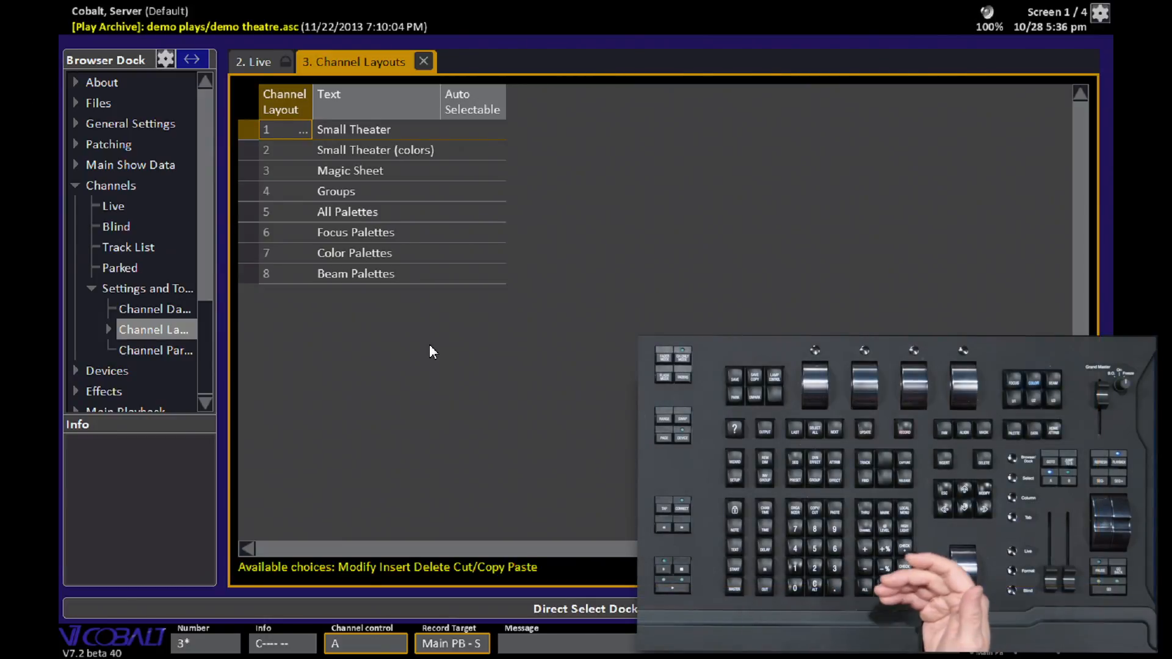
- Insert a new empty channel layout numbered 11 and name it Demo
{"action": "type", "text": "11"}
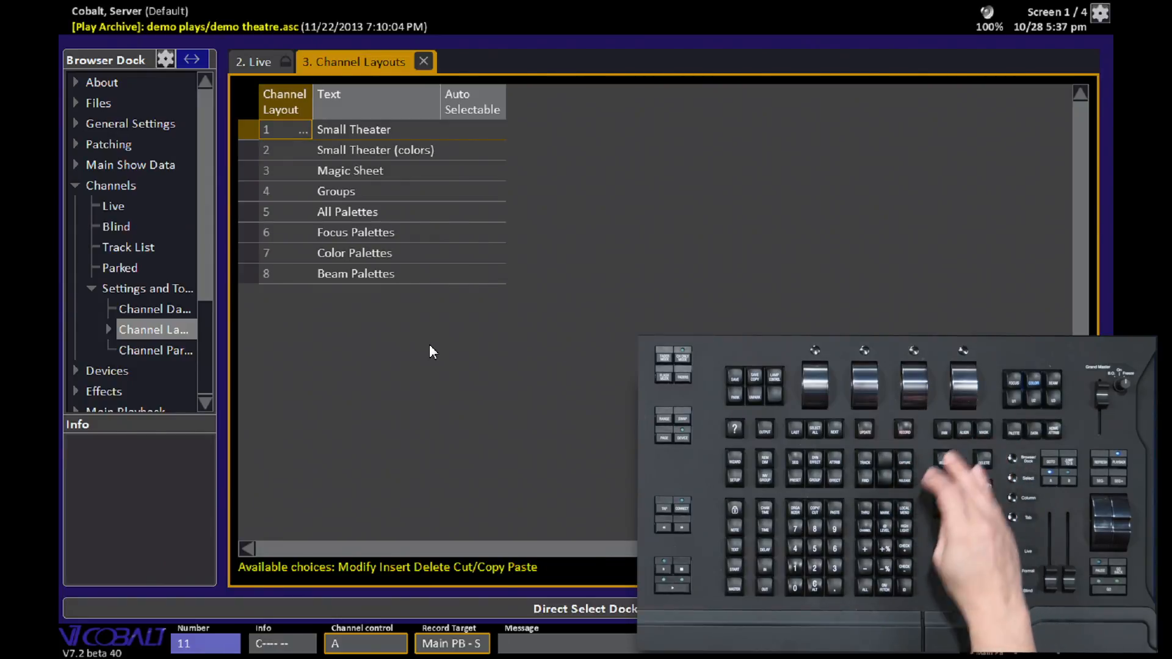
{"action": "key", "text": "Insert"}
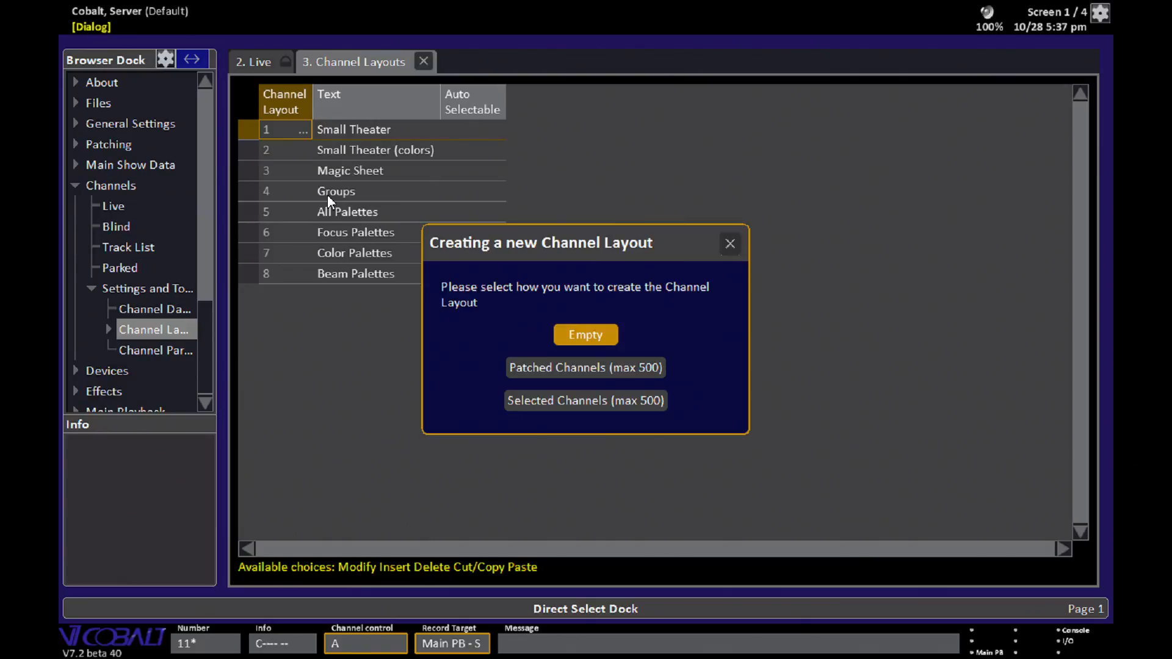
{"action": "key", "text": "Return"}
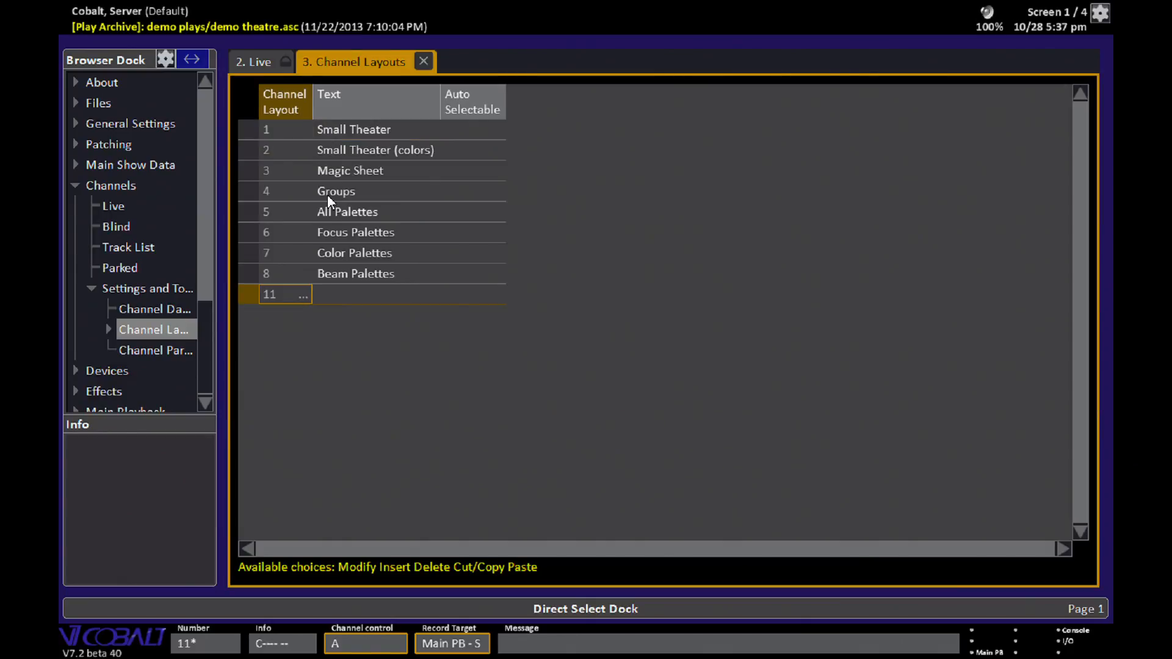
{"action": "key", "text": "Tab"}
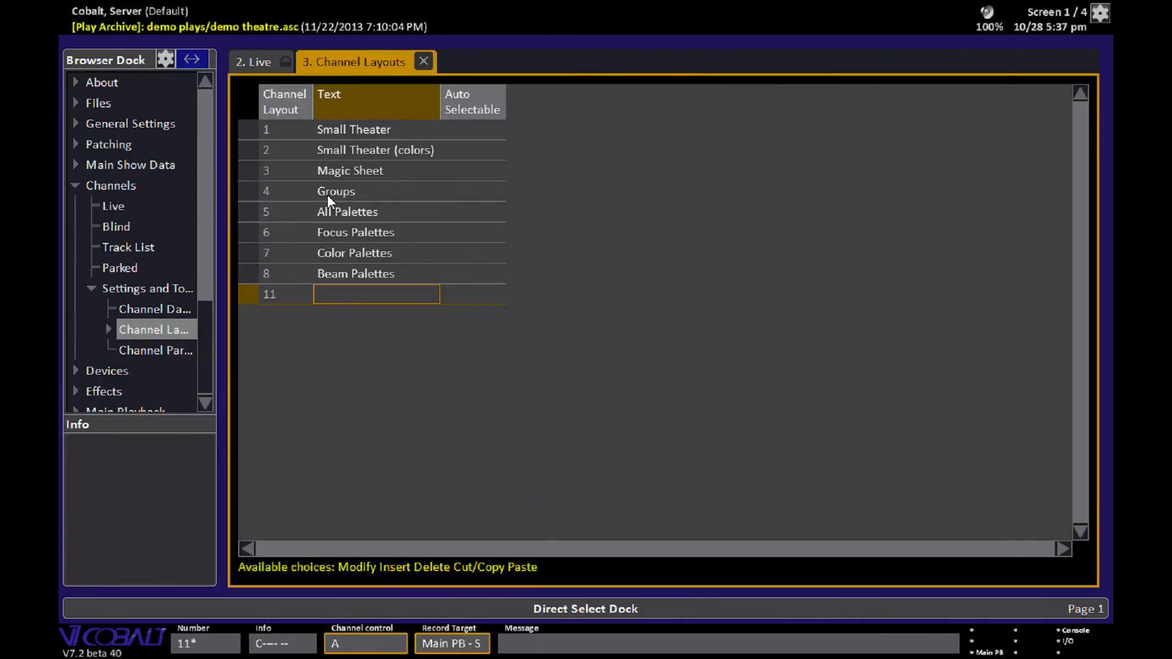
{"action": "key", "text": "Return"}
{"action": "type", "text": "Demo"}
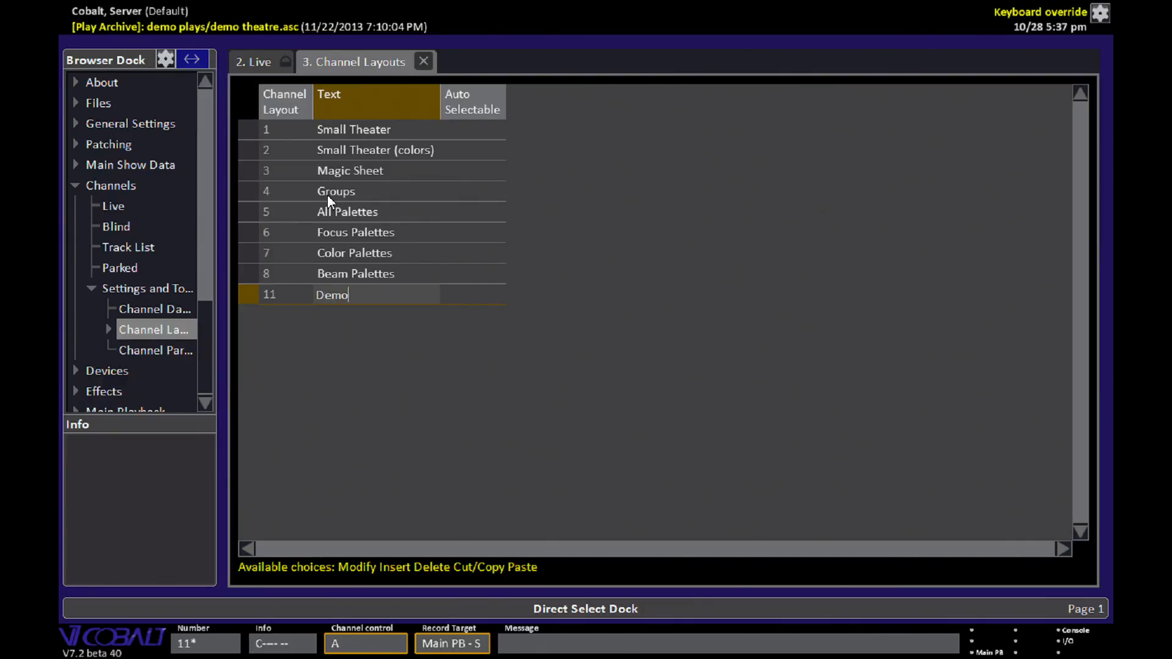
{"action": "key", "text": "Return"}
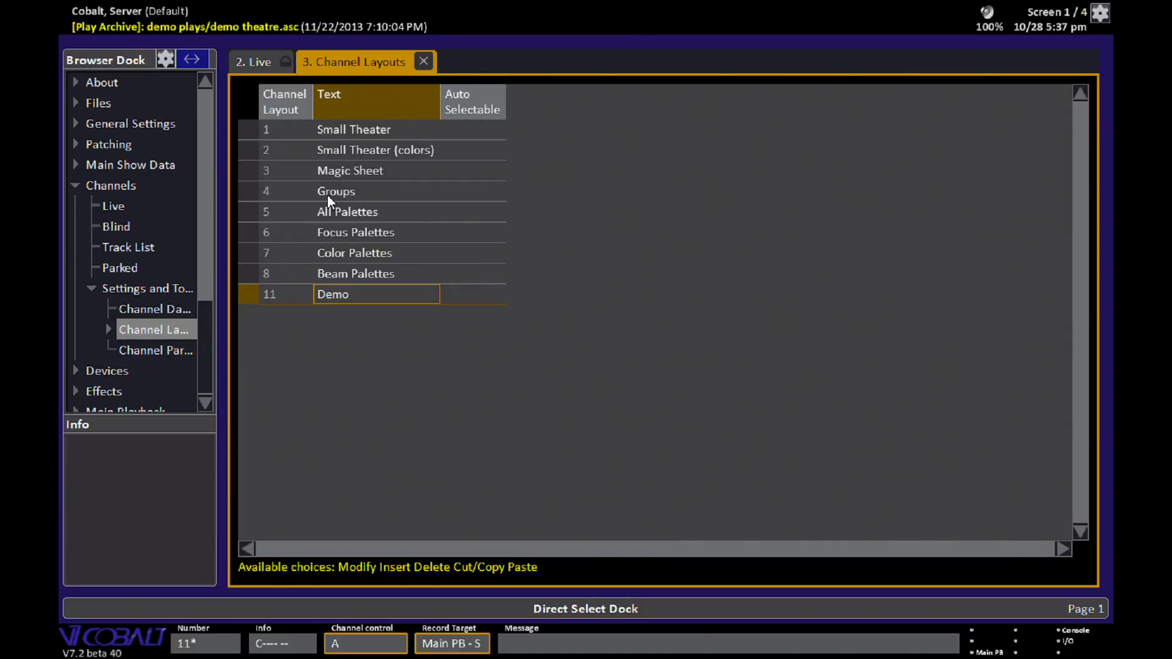
- Open layout 11 Demo in the Channel Layout Editor and hide the Browser Dock
{"action": "key", "text": "Left"}
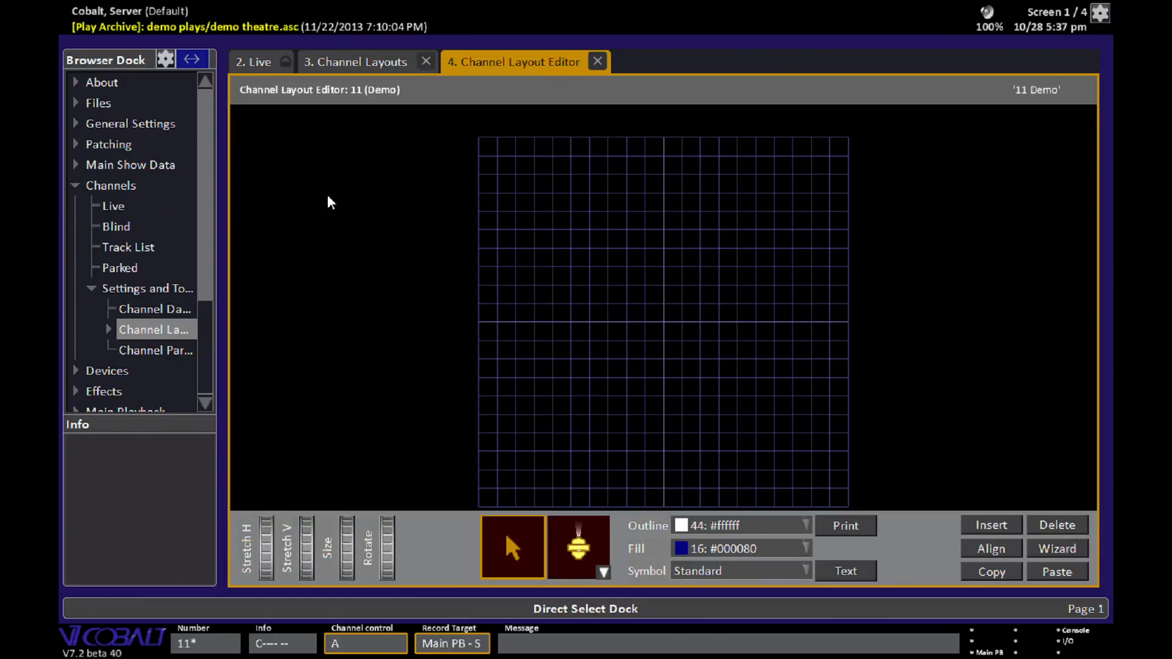
{"action": "left_click", "coordinate": [116, 62]}
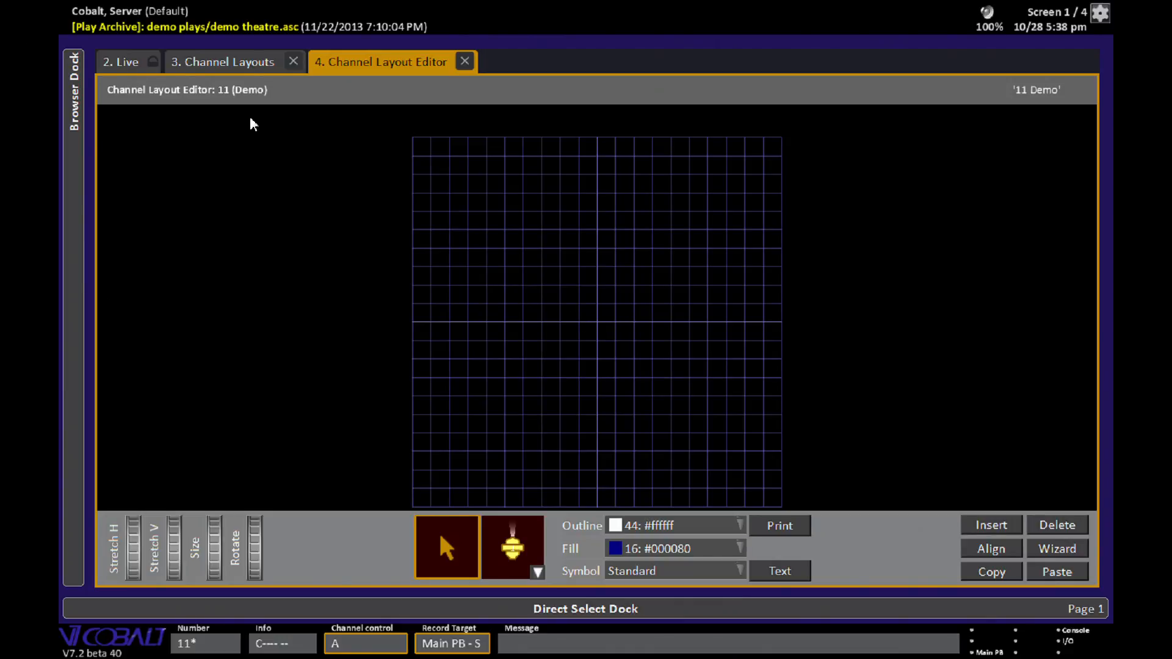
{"action": "left_click", "coordinate": [244, 62]}
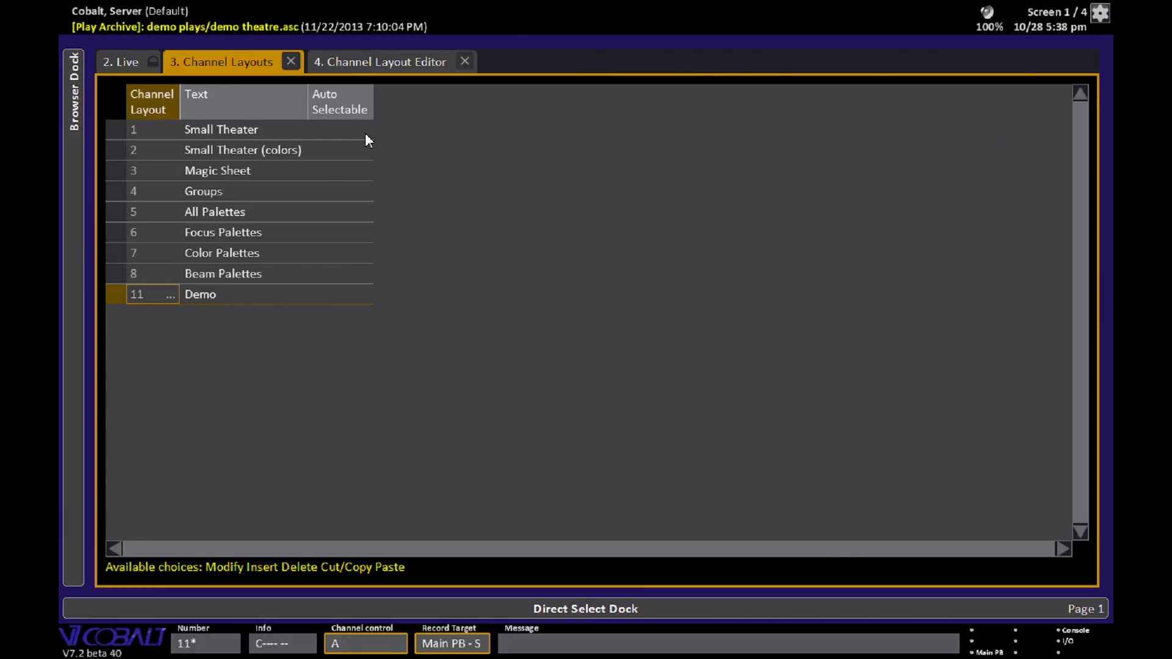
{"action": "left_click", "coordinate": [410, 60]}
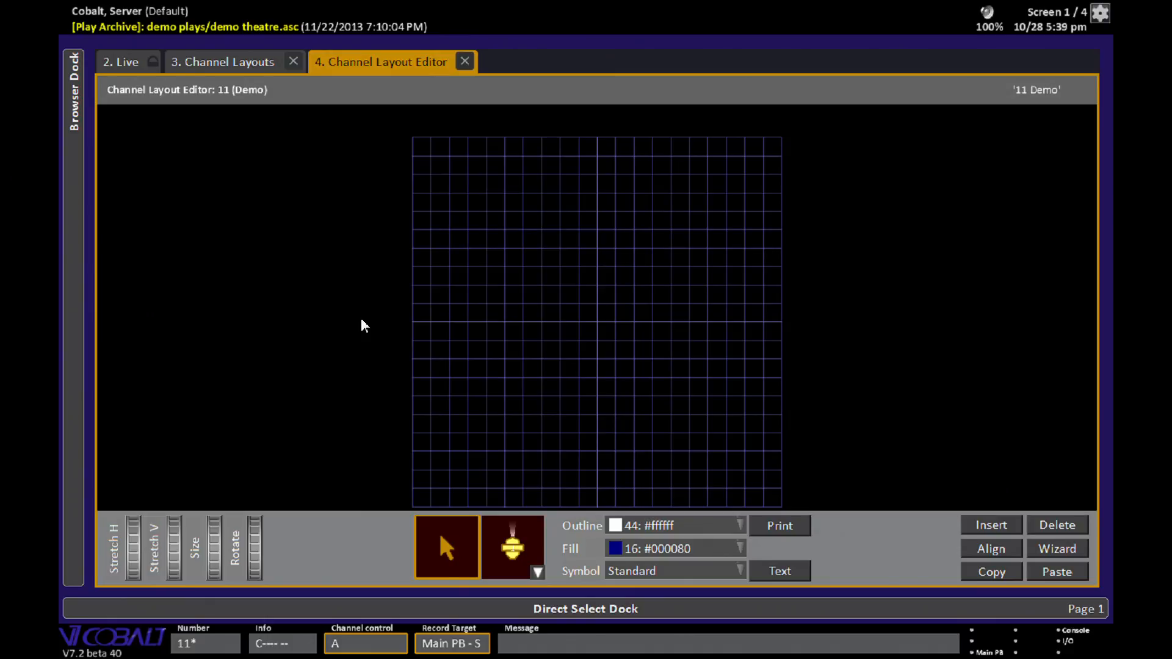
- Insert channels 11 thru 14 into the layout and move them to the centre of the grid
{"action": "type", "text": "11"}
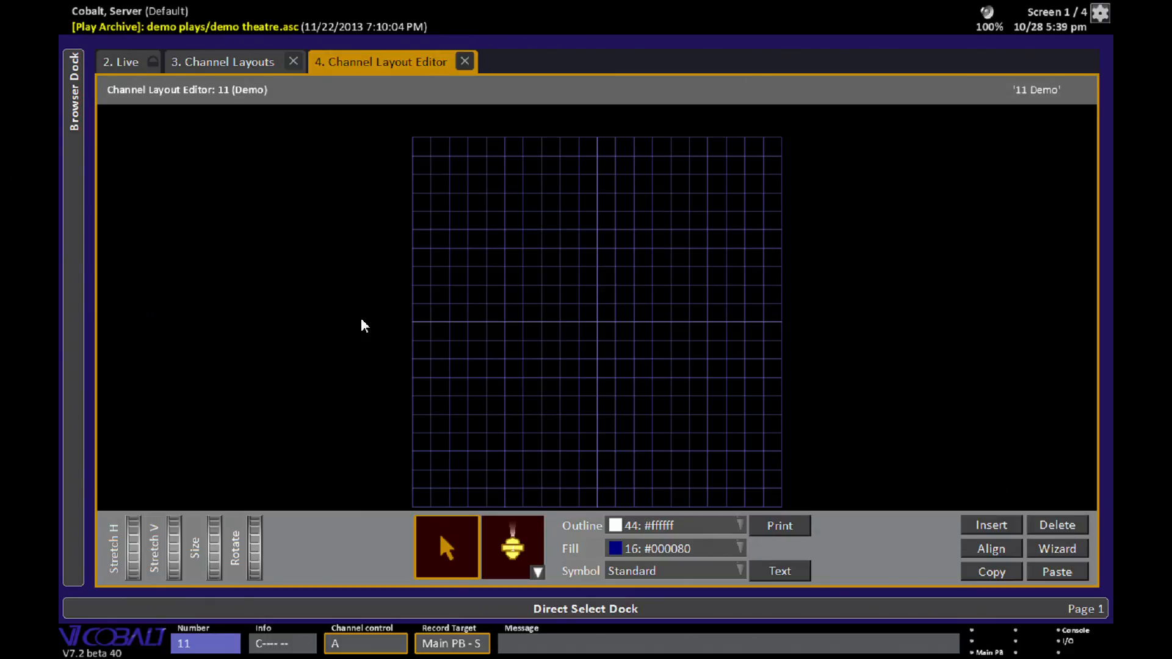
{"action": "type", "text": "14*"}
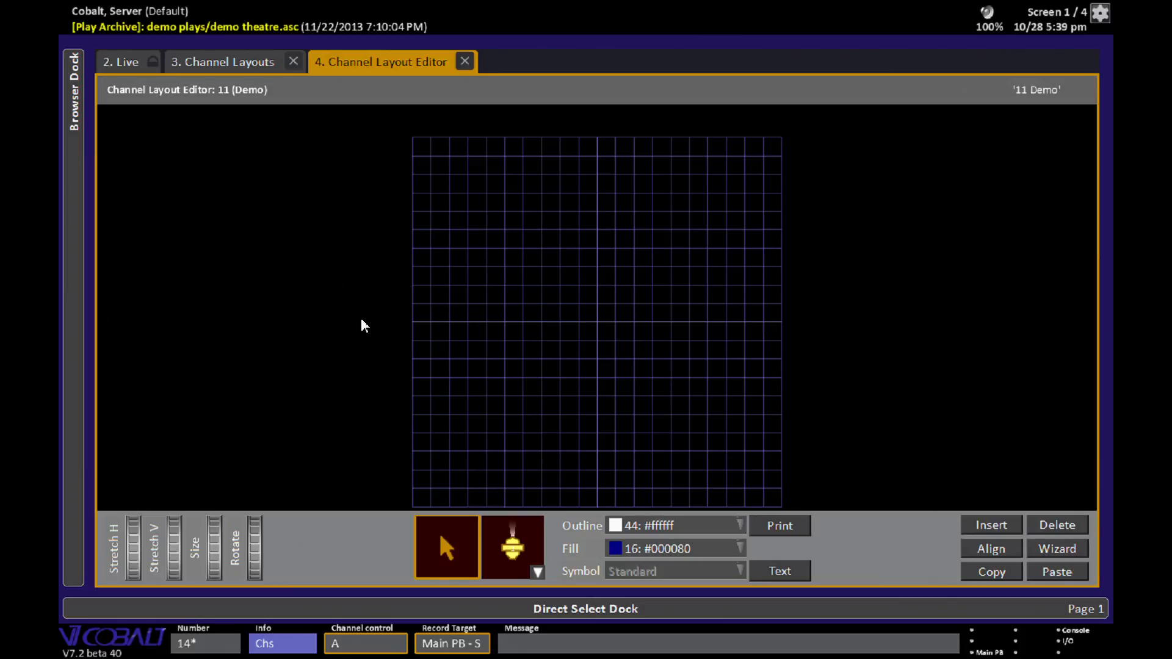
{"action": "key", "text": "Insert"}
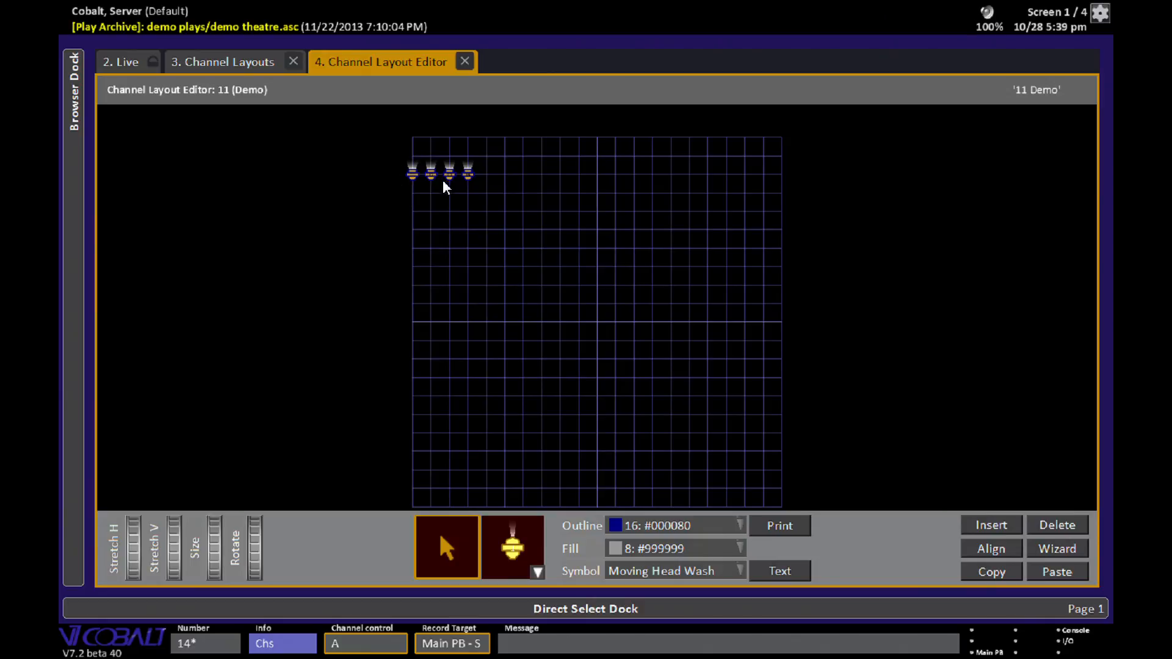
{"action": "left_click_drag", "start_coordinate": [448, 174], "coordinate": [606, 322]}
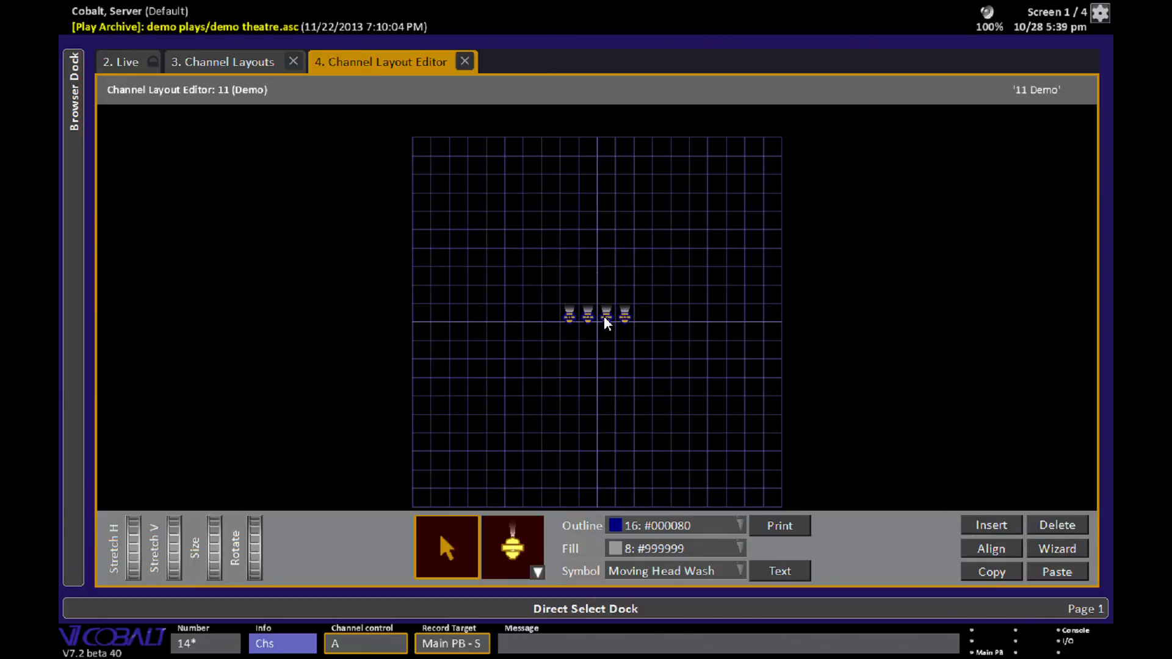
- Set the symbol for channels 11–14 to Moving Head Wash
{"action": "scroll", "coordinate": [1007, 2], "scroll_direction": "up", "scroll_amount": 3}
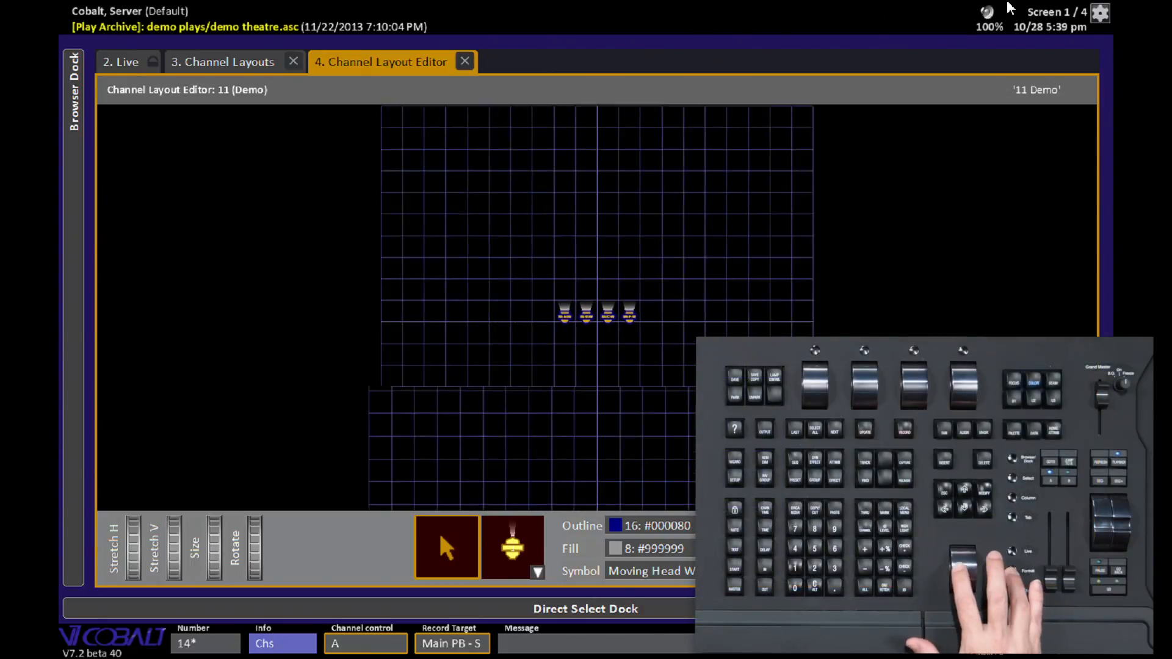
{"action": "scroll", "coordinate": [1007, 7], "scroll_direction": "up", "scroll_amount": 4}
{"action": "scroll", "coordinate": [1007, 7], "scroll_direction": "down", "scroll_amount": 2}
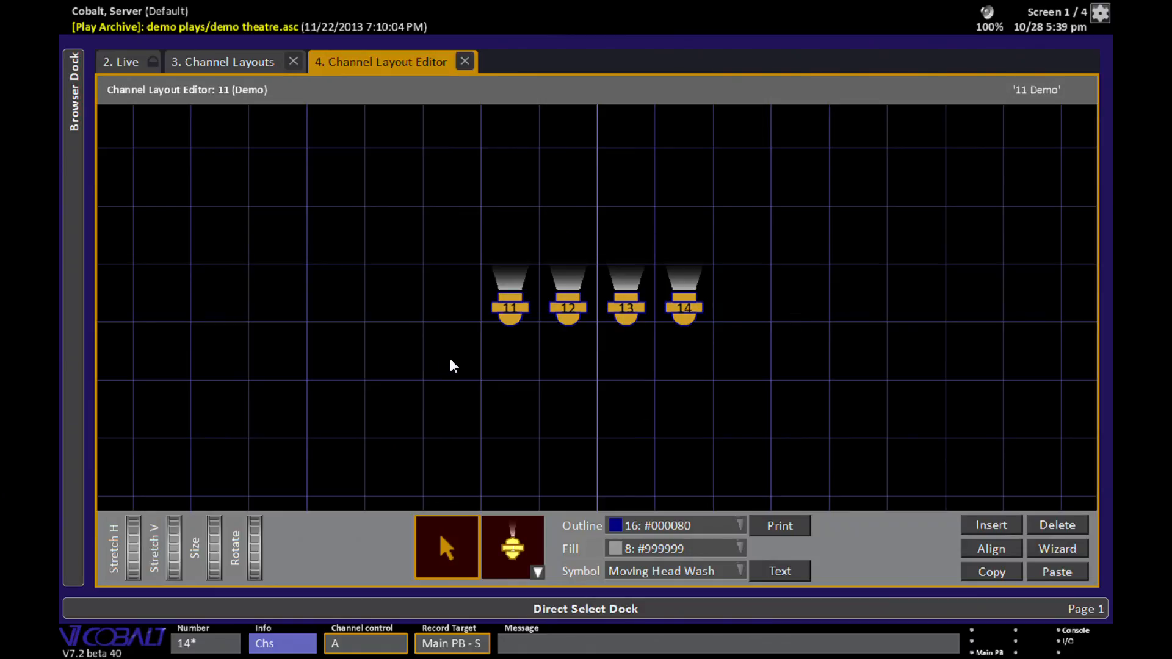
{"action": "left_click", "coordinate": [738, 569]}
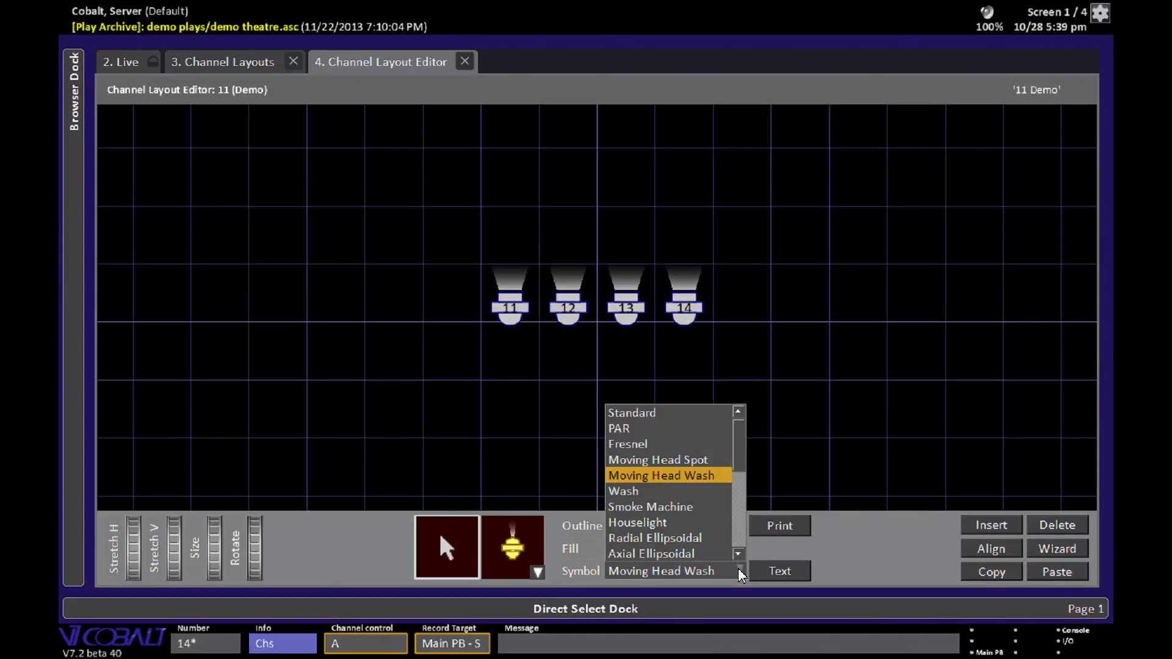
{"action": "mouse_move", "coordinate": [735, 454]}
{"action": "left_mouse_down"}
{"action": "mouse_move", "coordinate": [733, 549]}
{"action": "mouse_move", "coordinate": [745, 444]}
{"action": "left_mouse_up"}
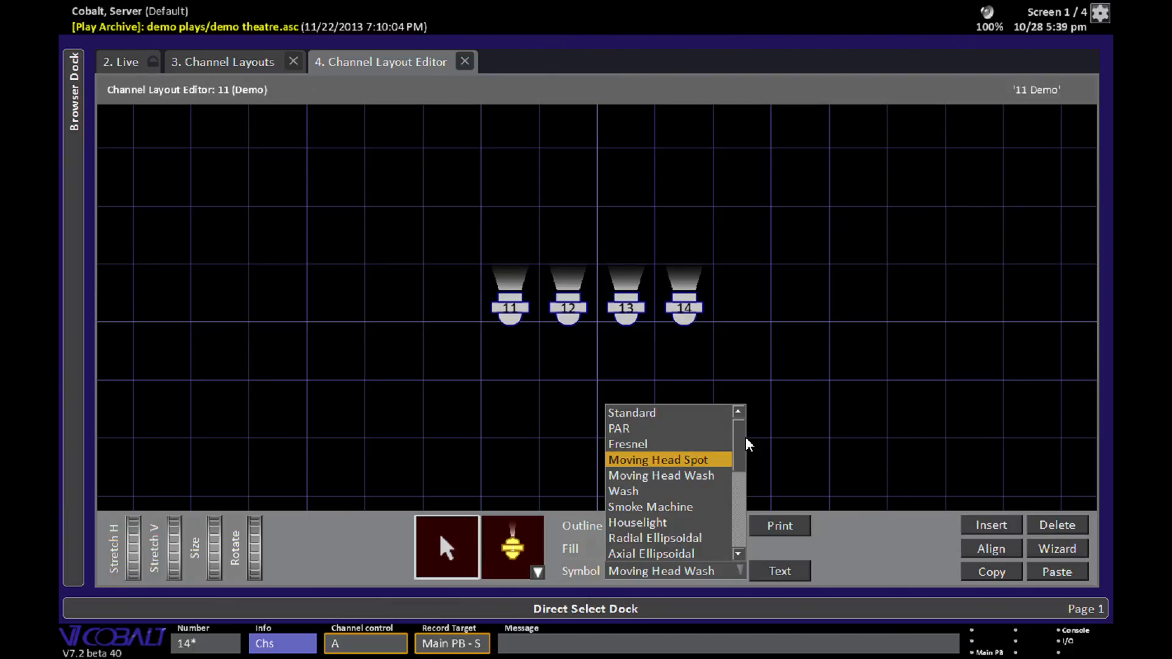
{"action": "left_click", "coordinate": [715, 476]}
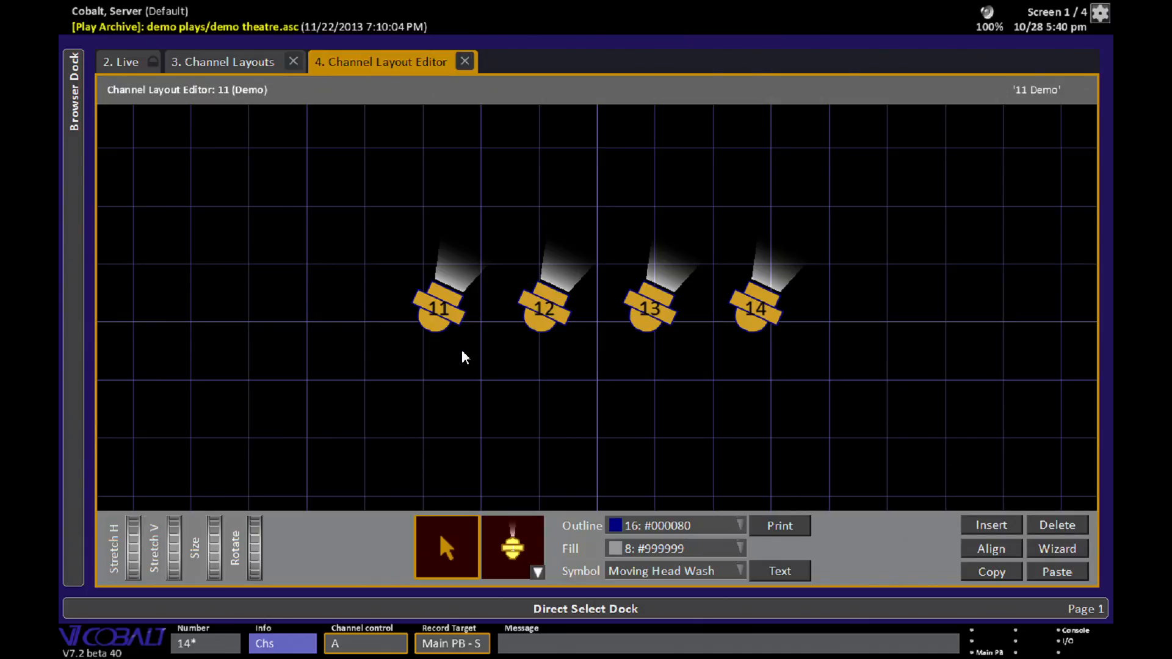
- Choose Group as the object type to insert into the layout
{"action": "left_click", "coordinate": [514, 549]}
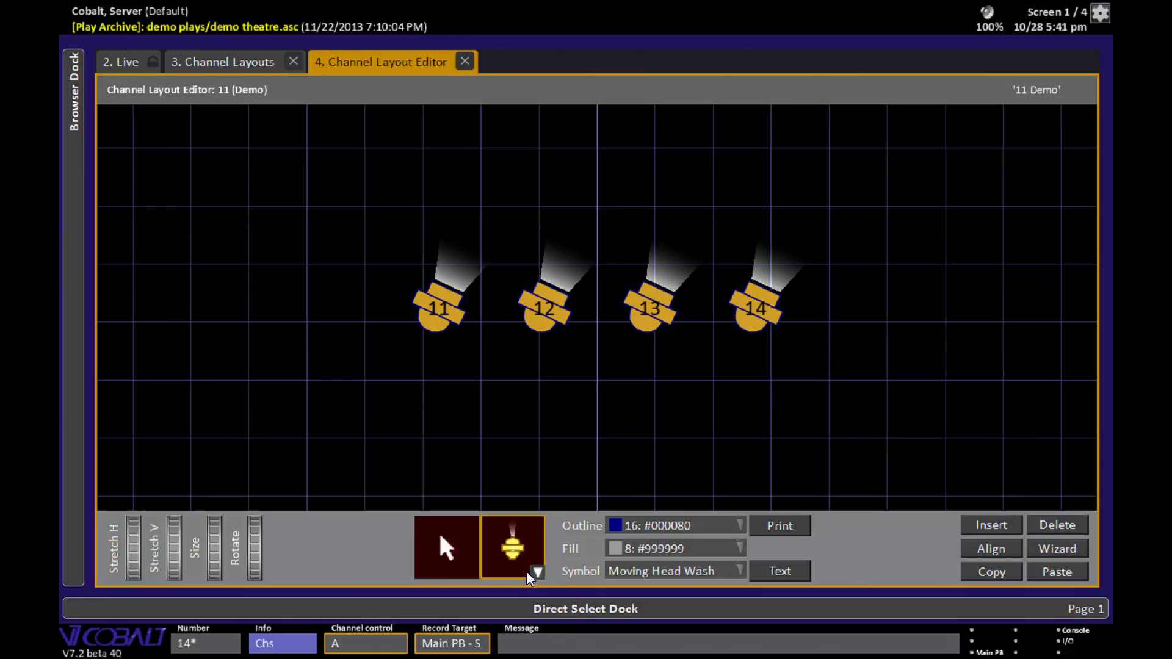
{"action": "left_click", "coordinate": [537, 571]}
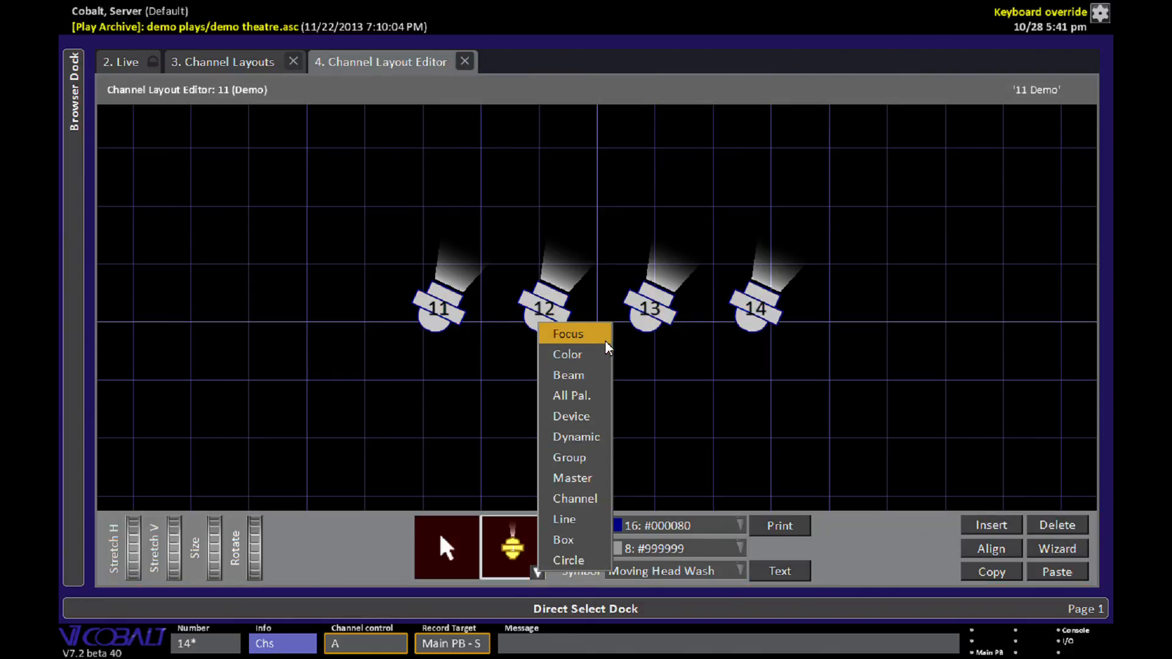
{"action": "left_click", "coordinate": [598, 460]}
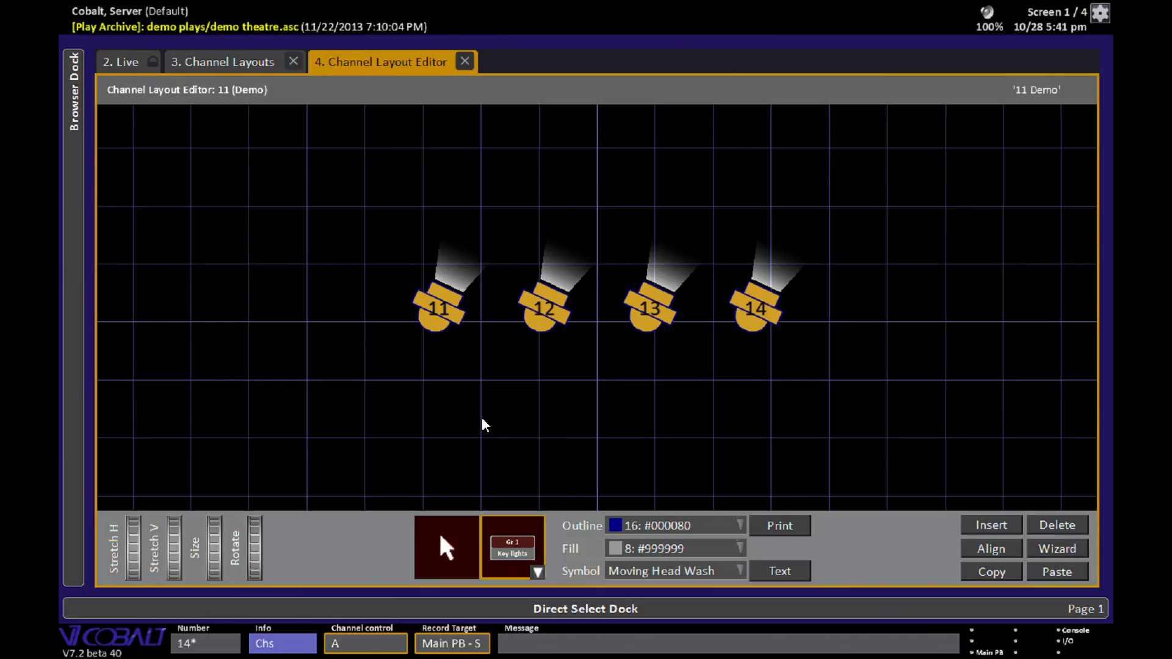
- Place groups 1 to 5 in a row beneath the moving-light channels
{"action": "type", "text": "1"}
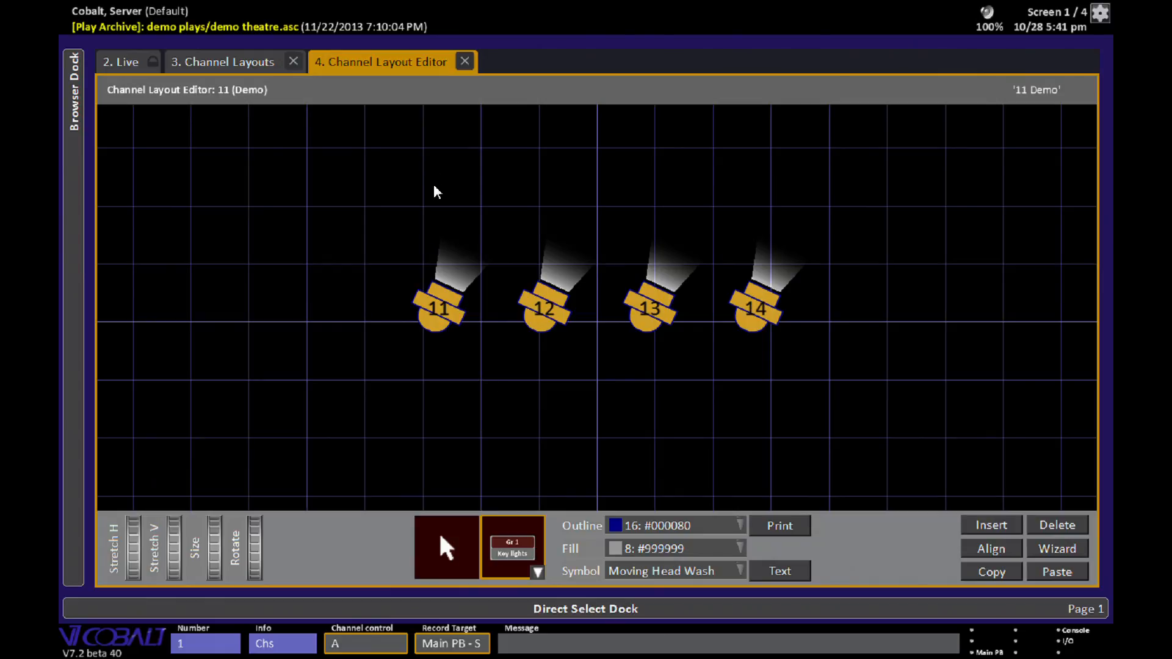
{"action": "left_click", "coordinate": [364, 374]}
{"action": "left_click", "coordinate": [479, 369]}
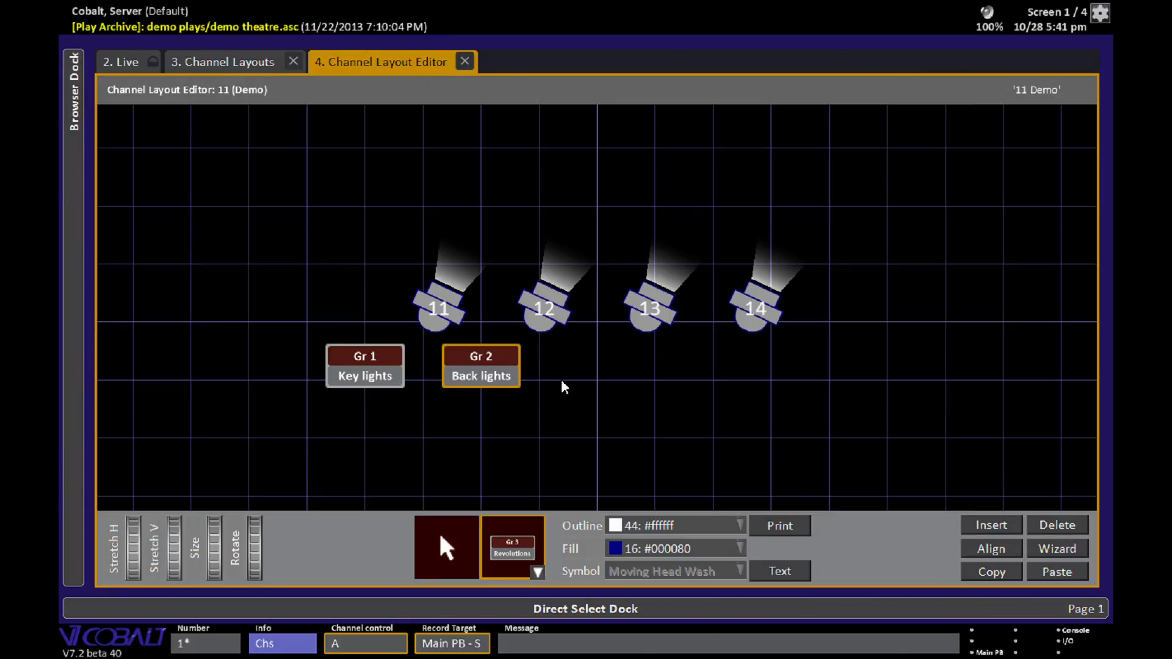
{"action": "left_click", "coordinate": [583, 371]}
{"action": "left_click", "coordinate": [671, 370]}
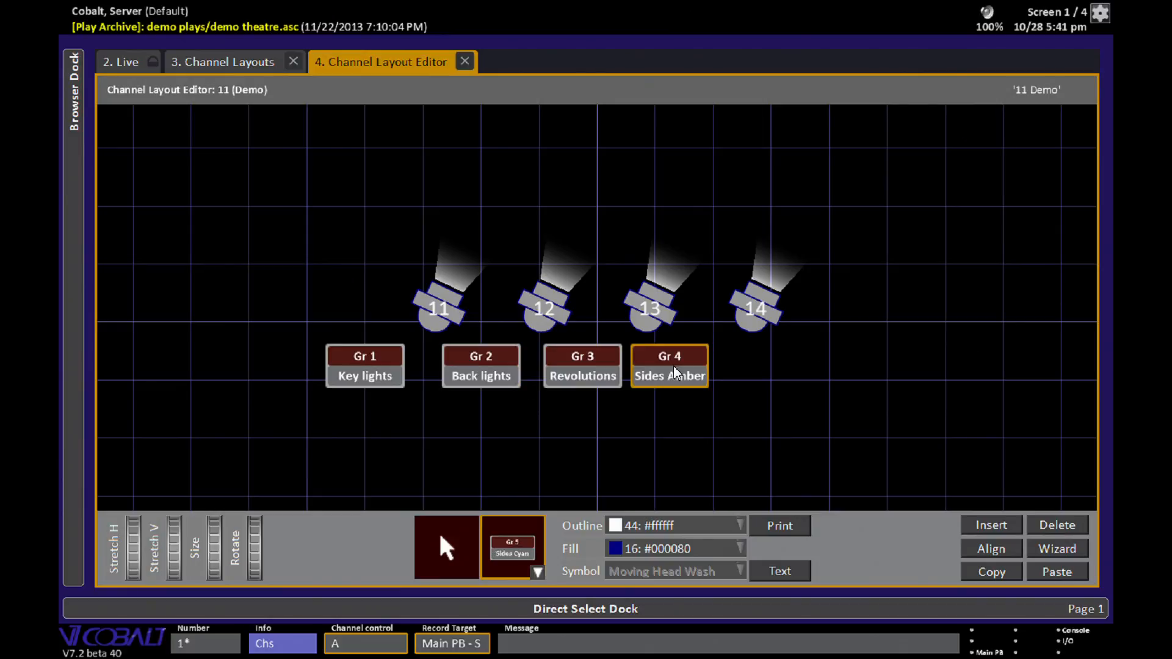
{"action": "left_click", "coordinate": [784, 368]}
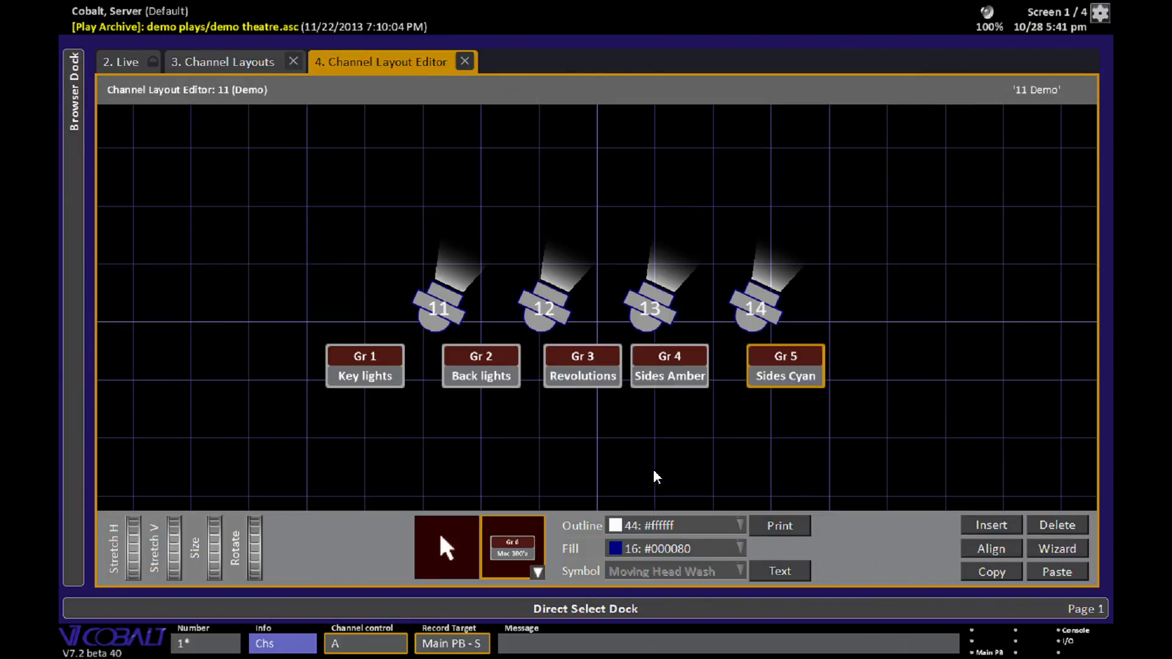
- Place groups 6 to 9 in a second row below the first row of groups
{"action": "left_click", "coordinate": [394, 455]}
{"action": "left_click", "coordinate": [496, 454]}
{"action": "left_click", "coordinate": [583, 454]}
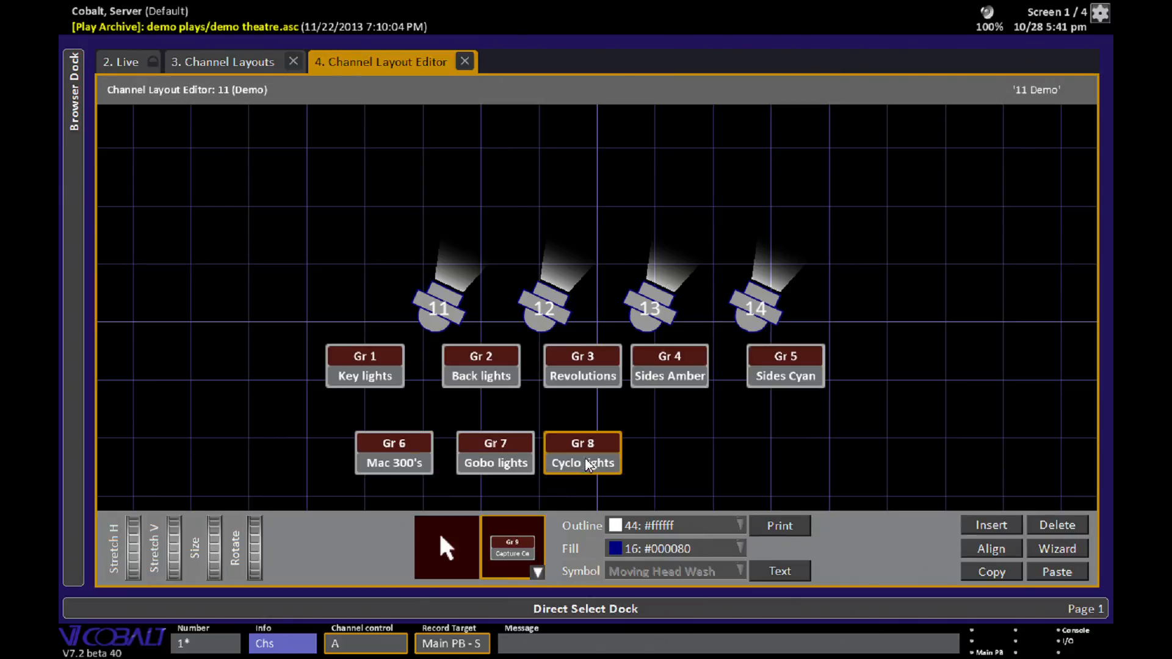
{"action": "left_click", "coordinate": [699, 455]}
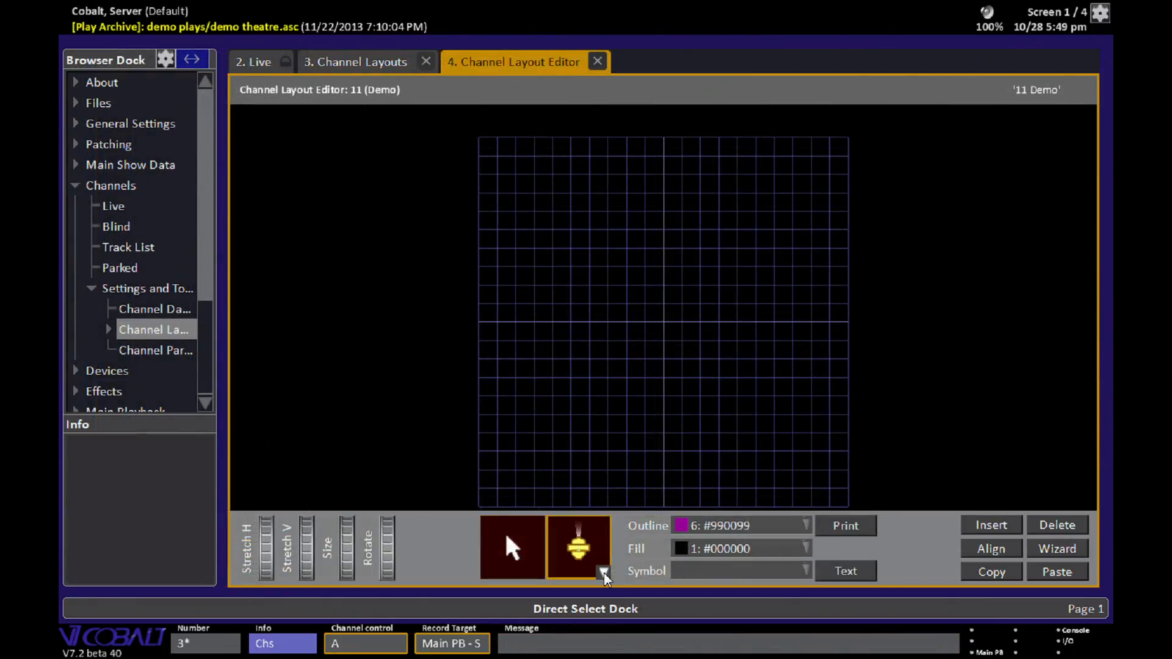
- Choose Box as the object type and draw a box in the centre of the grid
{"action": "left_click", "coordinate": [603, 572]}
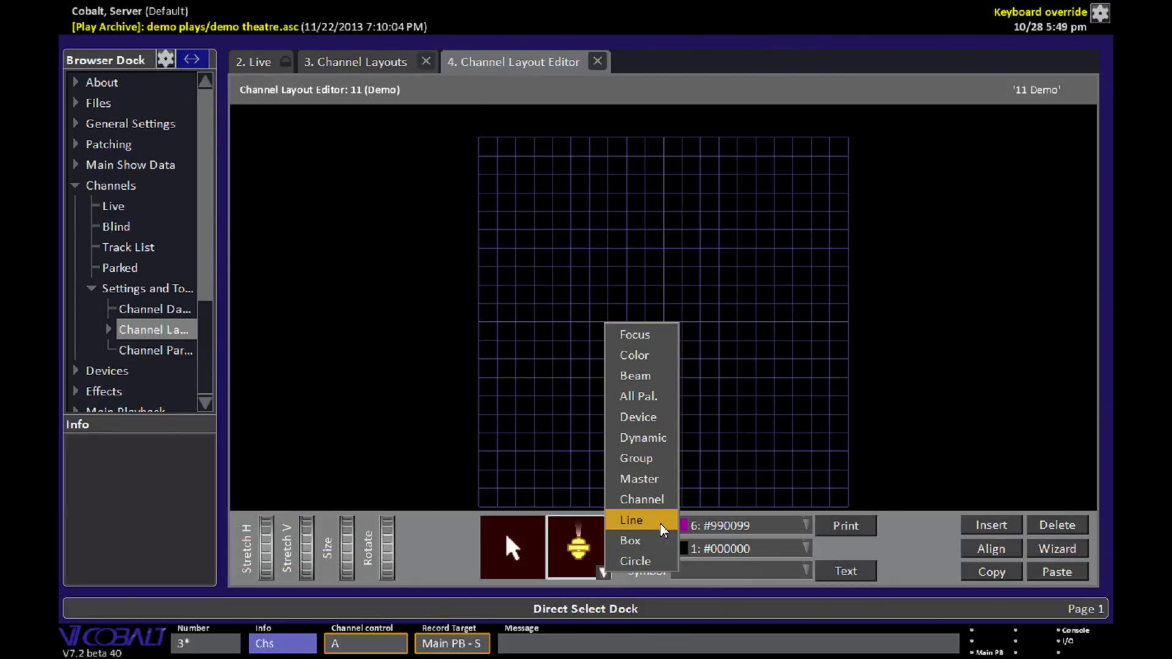
{"action": "left_click", "coordinate": [632, 542]}
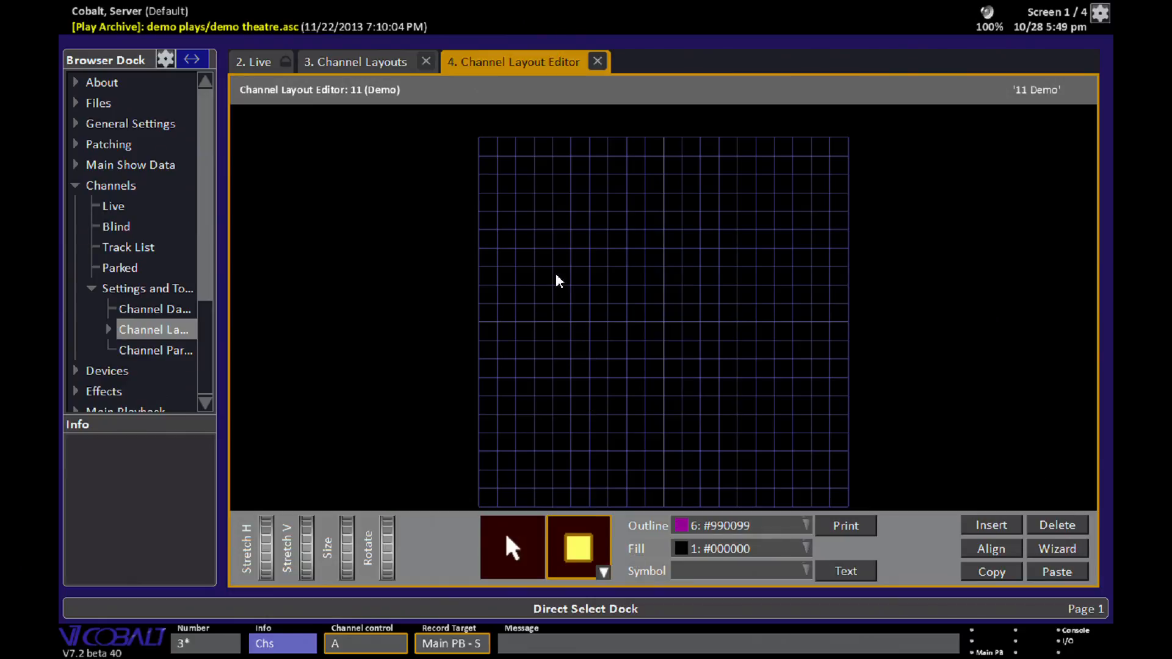
{"action": "left_click_drag", "start_coordinate": [548, 249], "coordinate": [744, 371]}
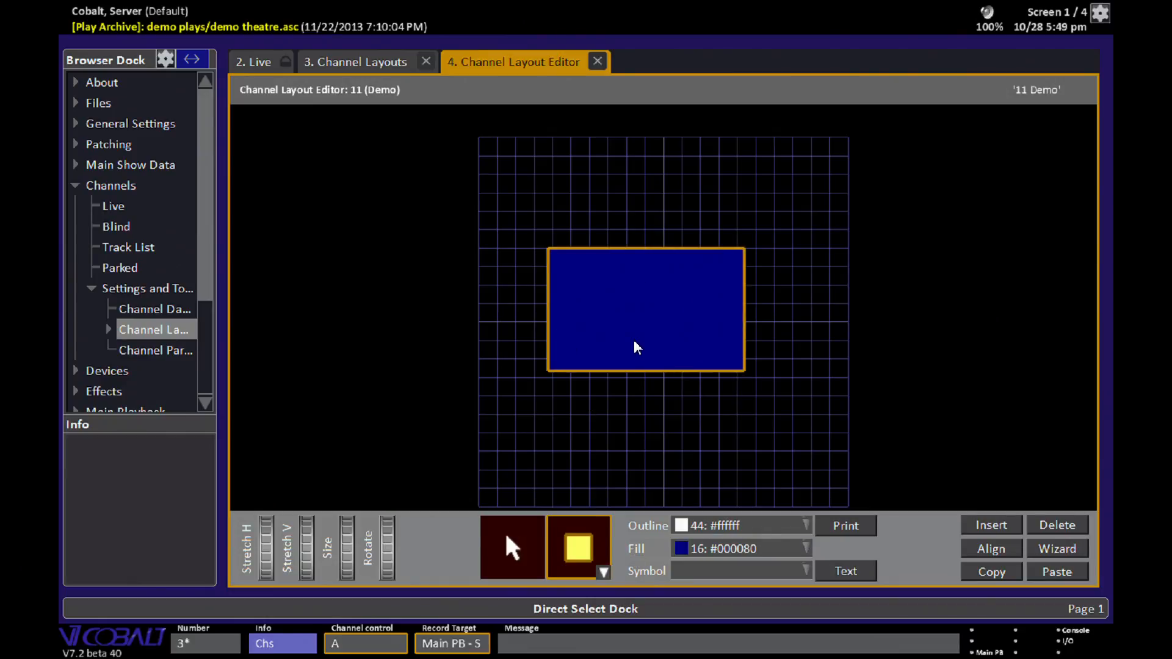
- Set the box's outline colour to 8: #999999 and its fill to 1: #000000
{"action": "left_click", "coordinate": [797, 526]}
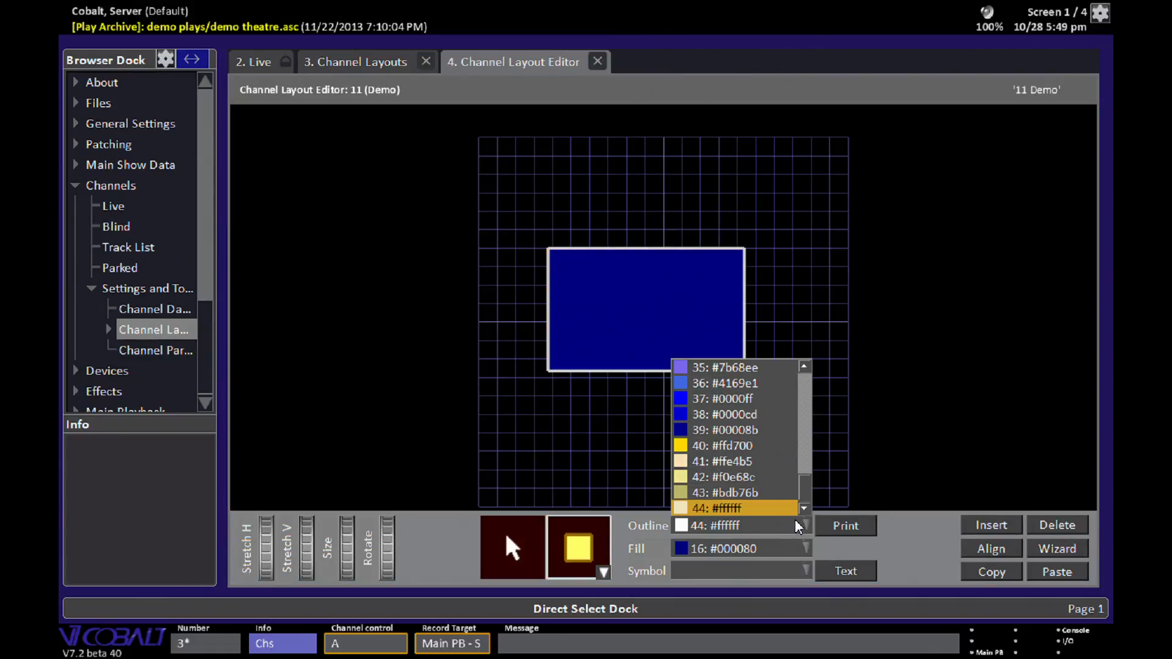
{"action": "left_click_drag", "start_coordinate": [805, 490], "coordinate": [818, 389]}
{"action": "left_click", "coordinate": [725, 383]}
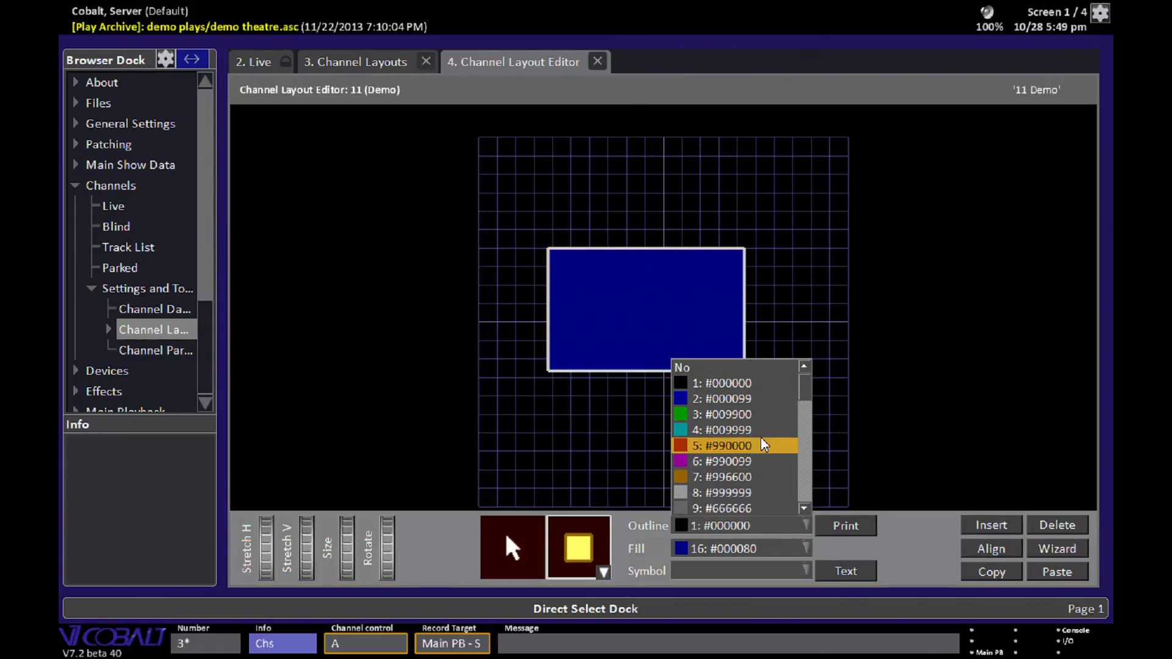
{"action": "left_click", "coordinate": [735, 493]}
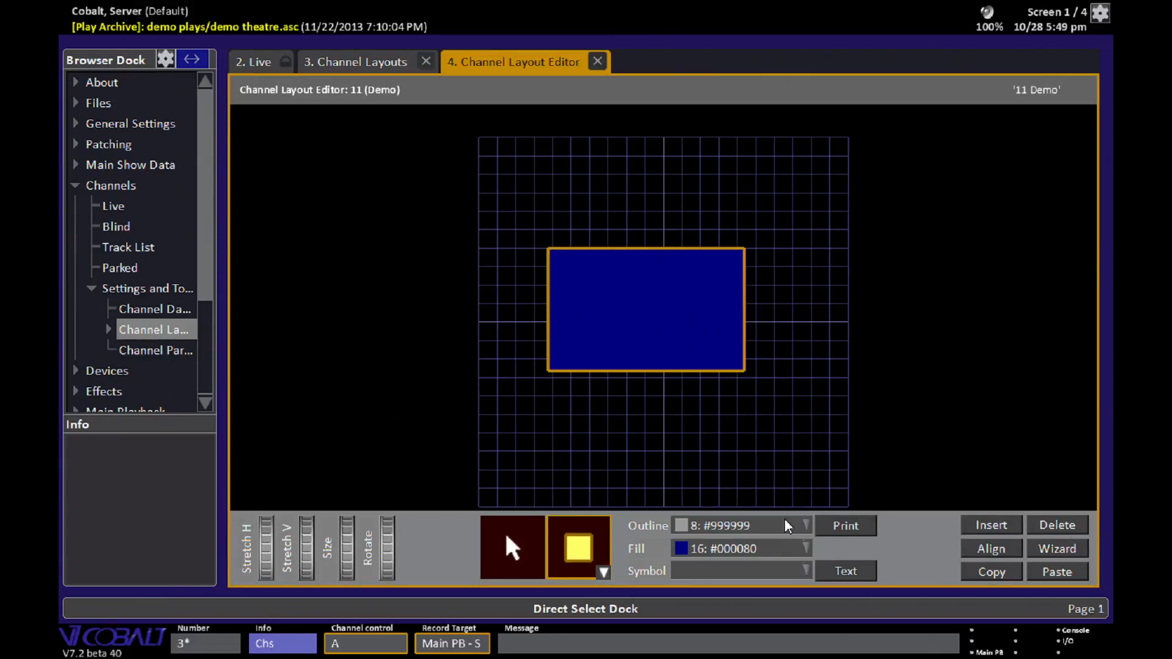
{"action": "left_click", "coordinate": [807, 549]}
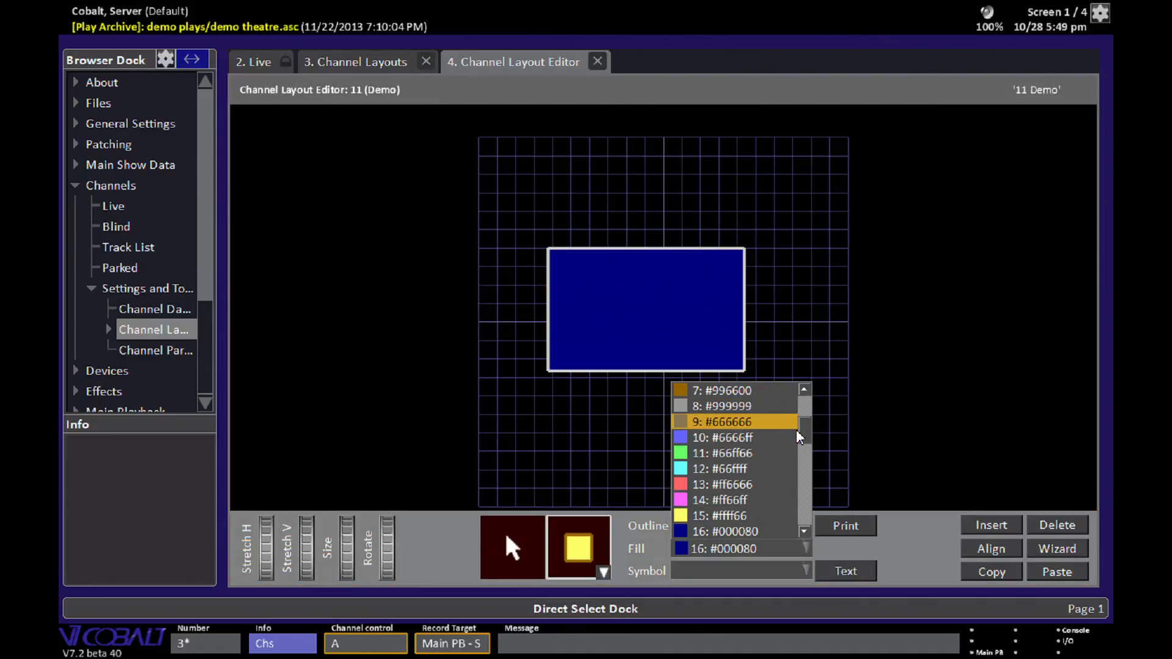
{"action": "left_click_drag", "start_coordinate": [800, 434], "coordinate": [806, 392]}
{"action": "left_click", "coordinate": [737, 406]}
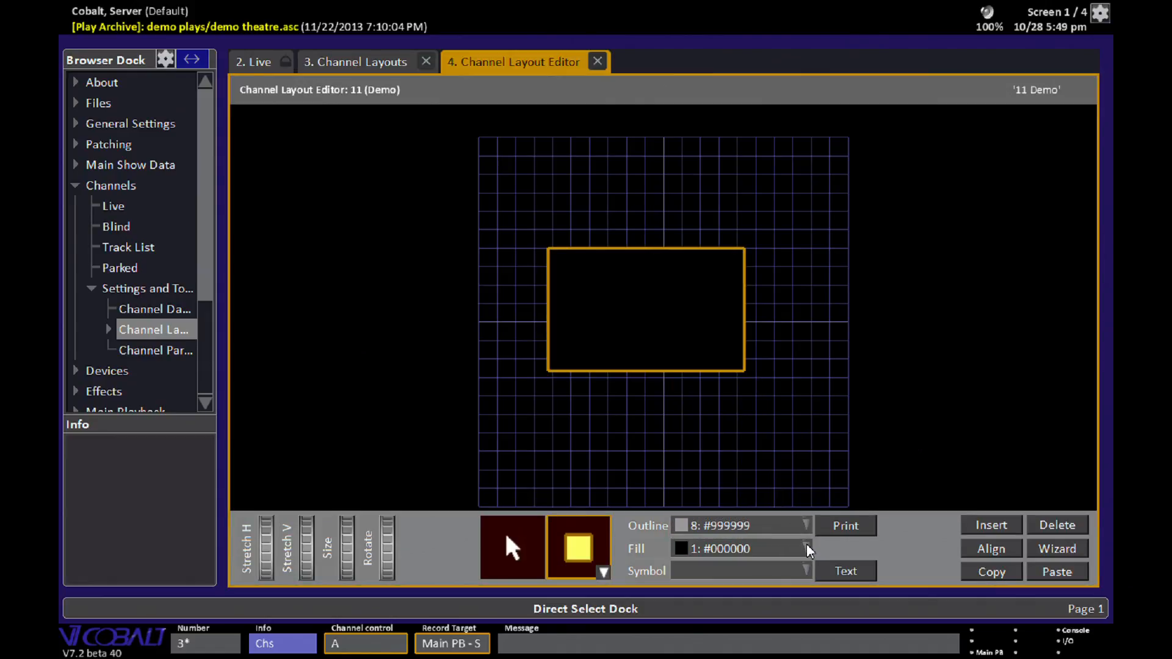
- Label the box with the text FOH
{"action": "left_click", "coordinate": [856, 576]}
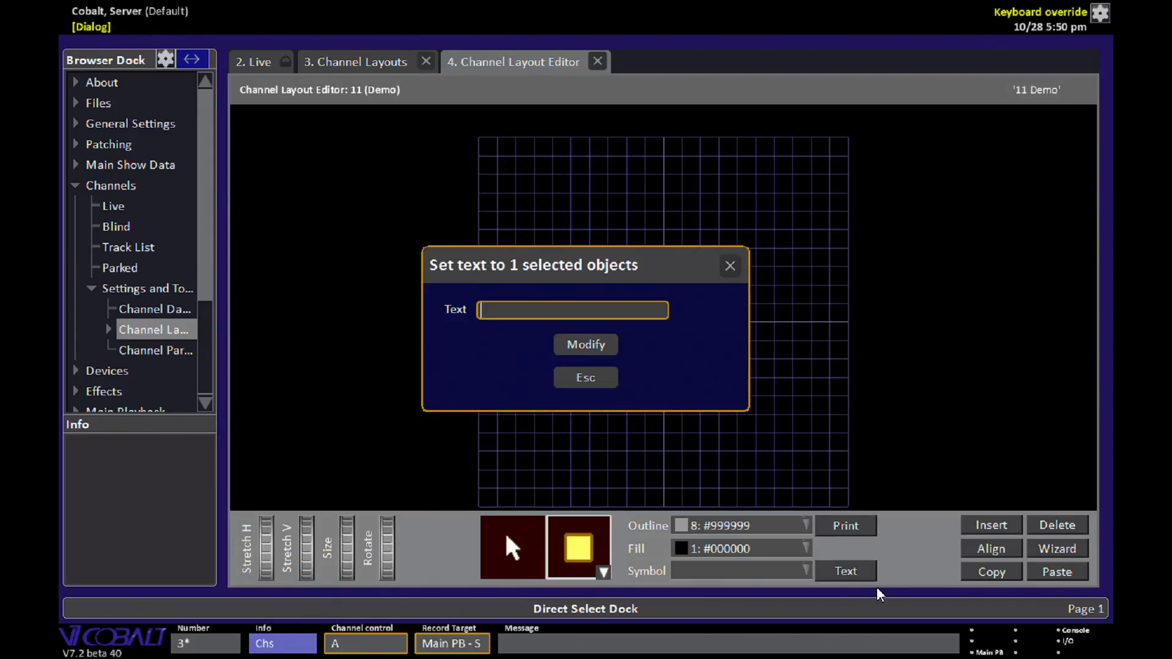
{"action": "type", "text": "FOH"}
{"action": "left_click", "coordinate": [613, 345]}
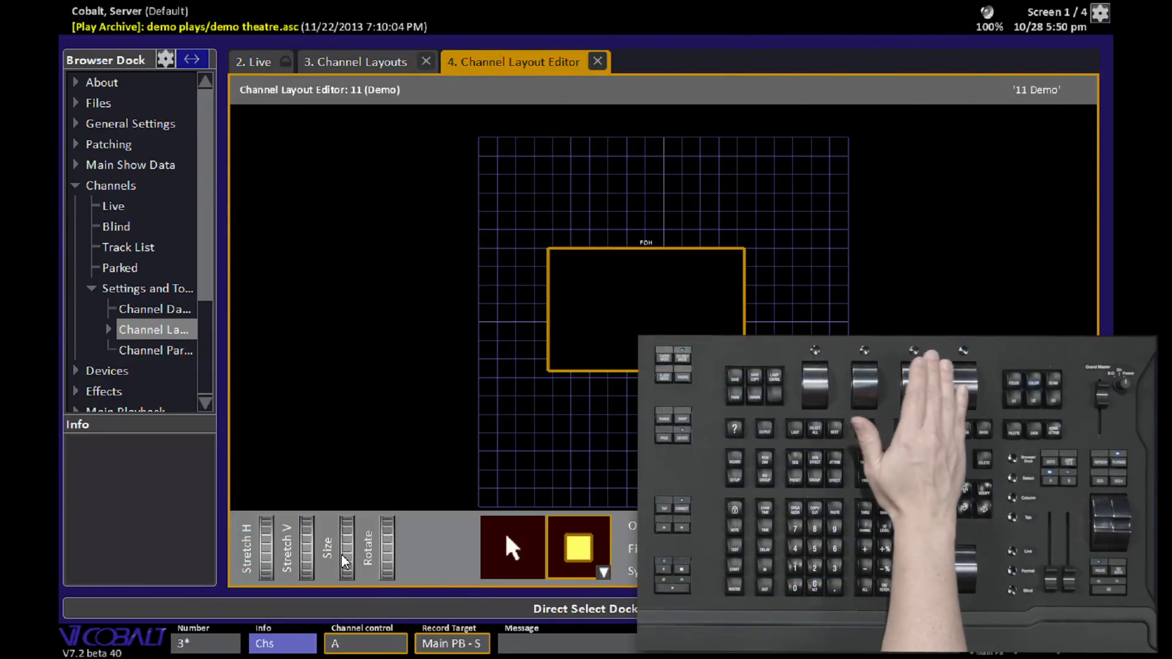
- Give groups 6–9 and groups 1–5 equal horizontal spacing within each row
{"action": "scroll", "coordinate": [342, 556], "scroll_direction": "up", "scroll_amount": 1}
{"action": "scroll", "coordinate": [343, 560], "scroll_direction": "up", "scroll_amount": 3}
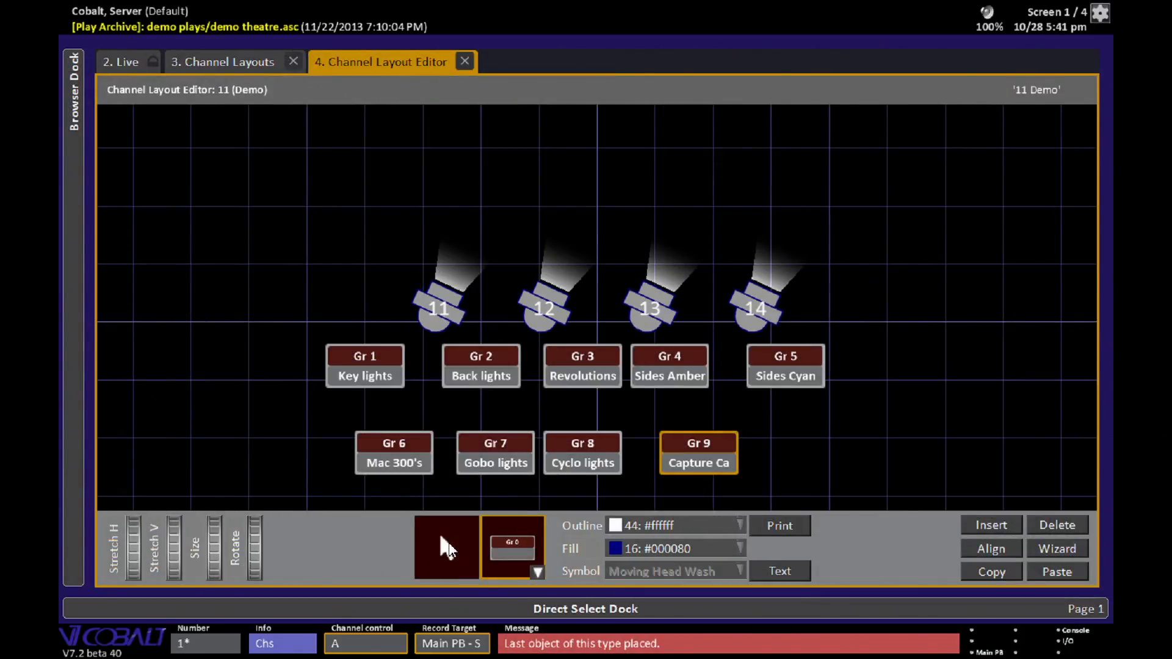
{"action": "left_click", "coordinate": [447, 547]}
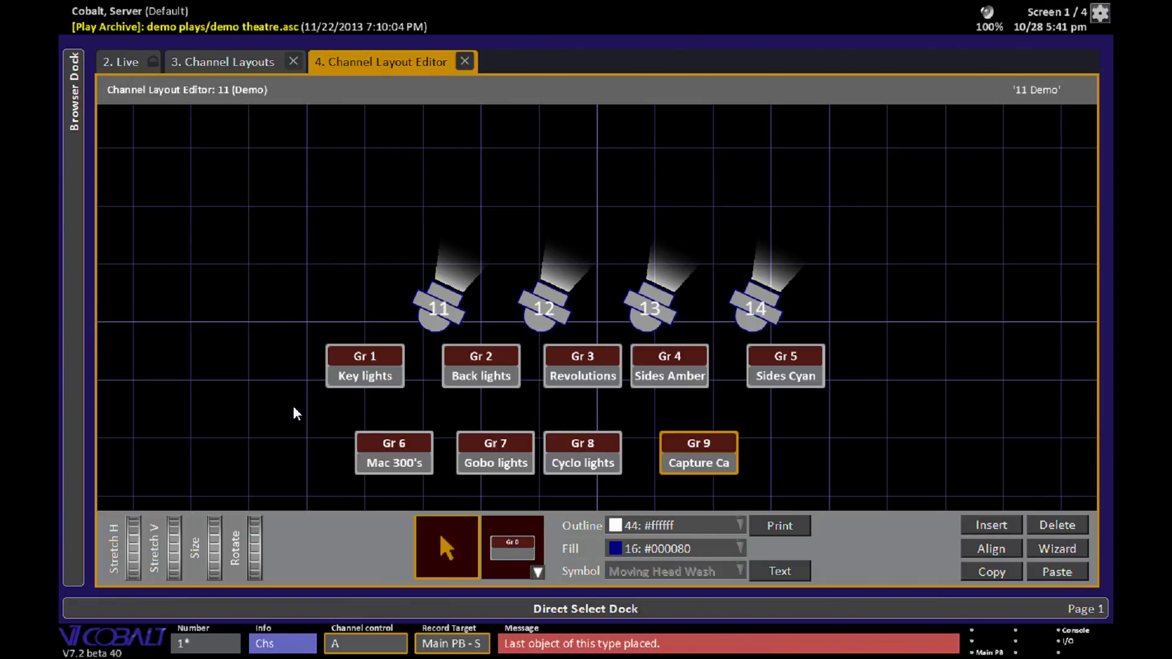
{"action": "left_click_drag", "start_coordinate": [294, 407], "coordinate": [816, 493]}
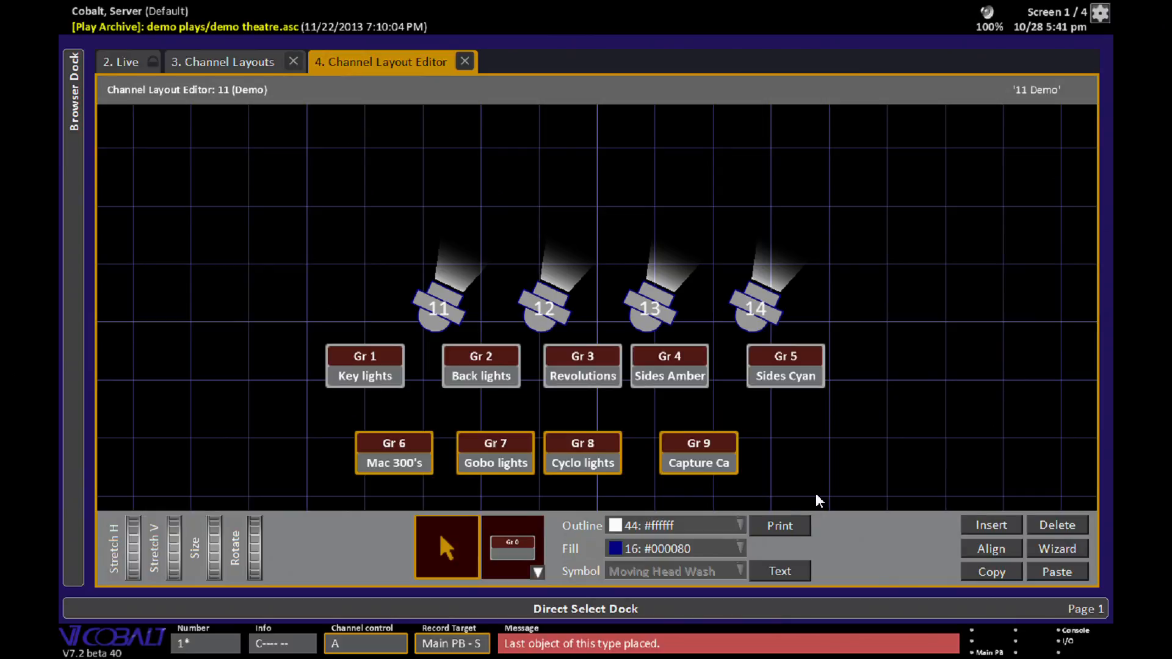
{"action": "left_click", "coordinate": [1008, 549]}
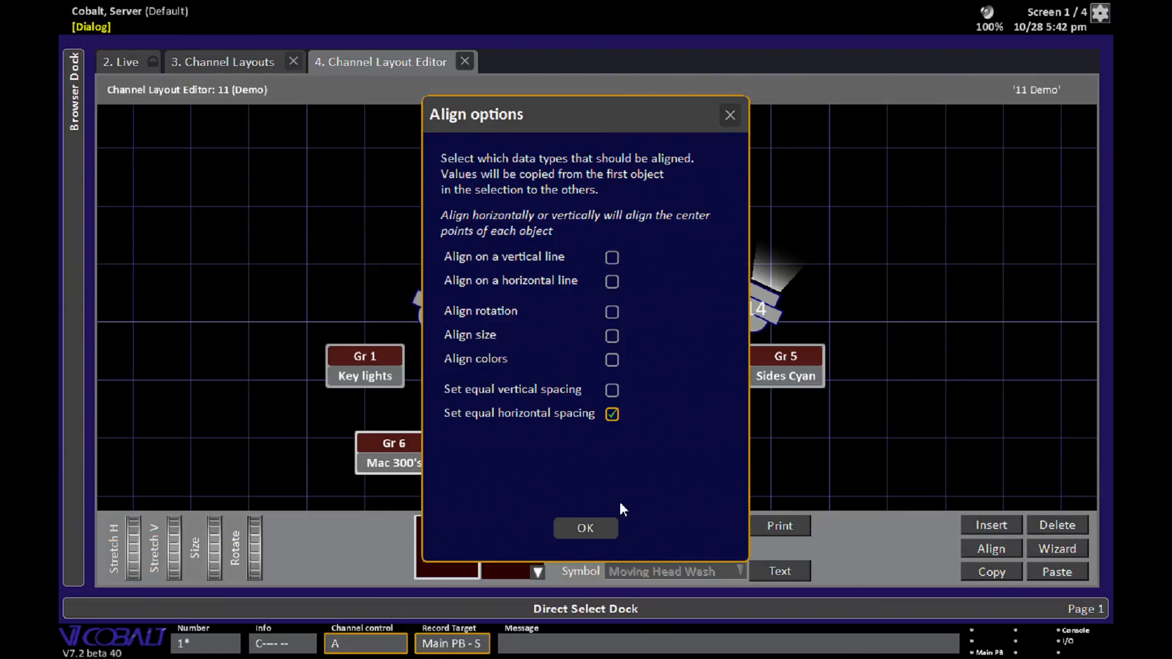
{"action": "left_click", "coordinate": [585, 529]}
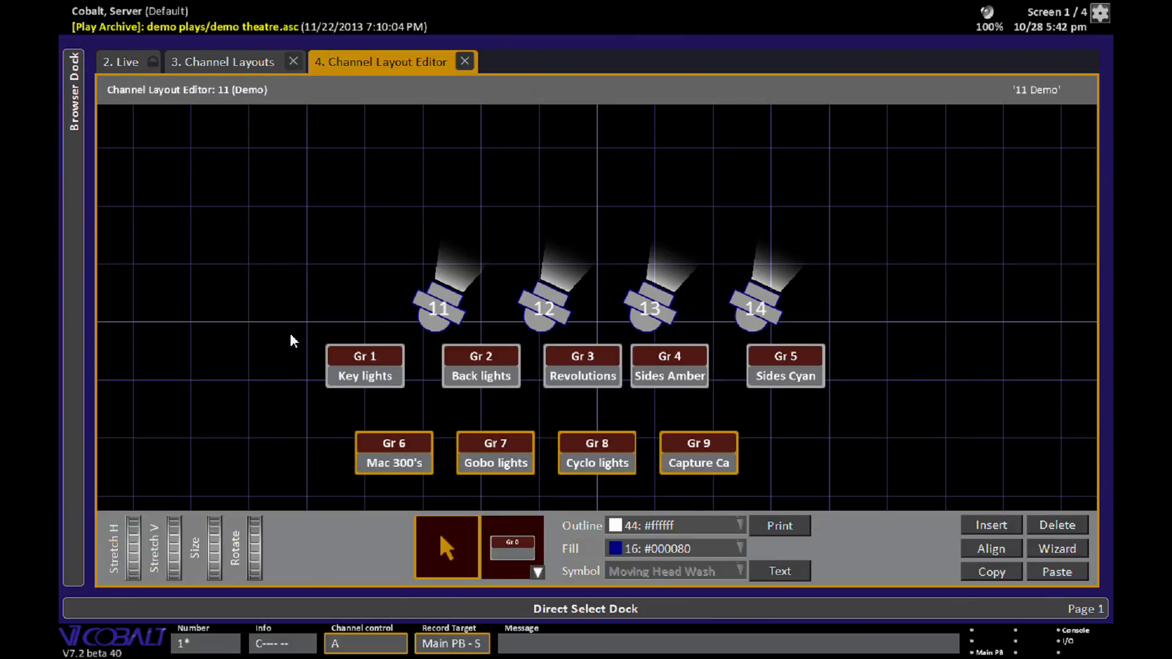
{"action": "left_click_drag", "start_coordinate": [291, 333], "coordinate": [869, 398]}
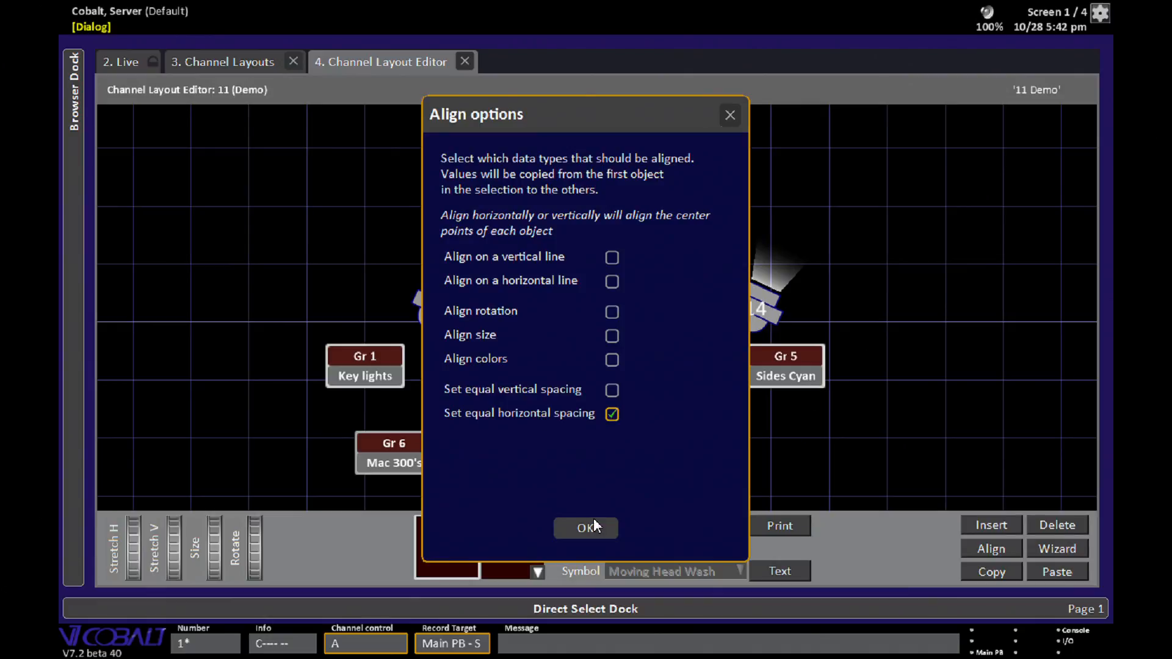
{"action": "left_click", "coordinate": [593, 526]}
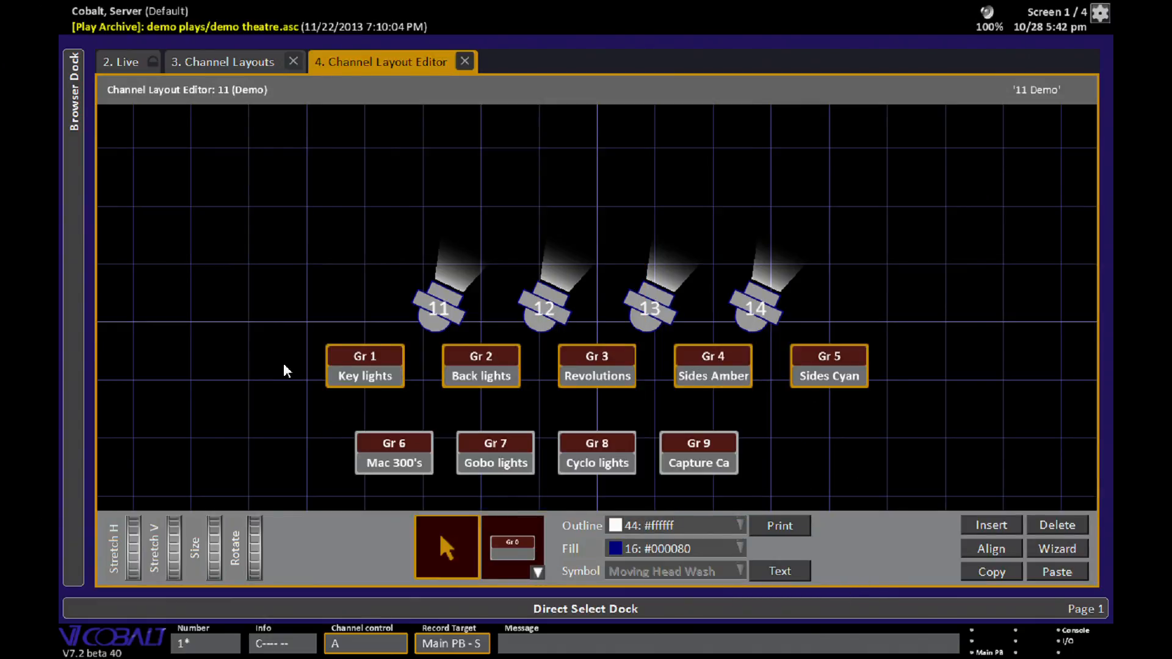
- Select all the group objects and delete them from the layout
{"action": "left_click_drag", "start_coordinate": [285, 331], "coordinate": [920, 472]}
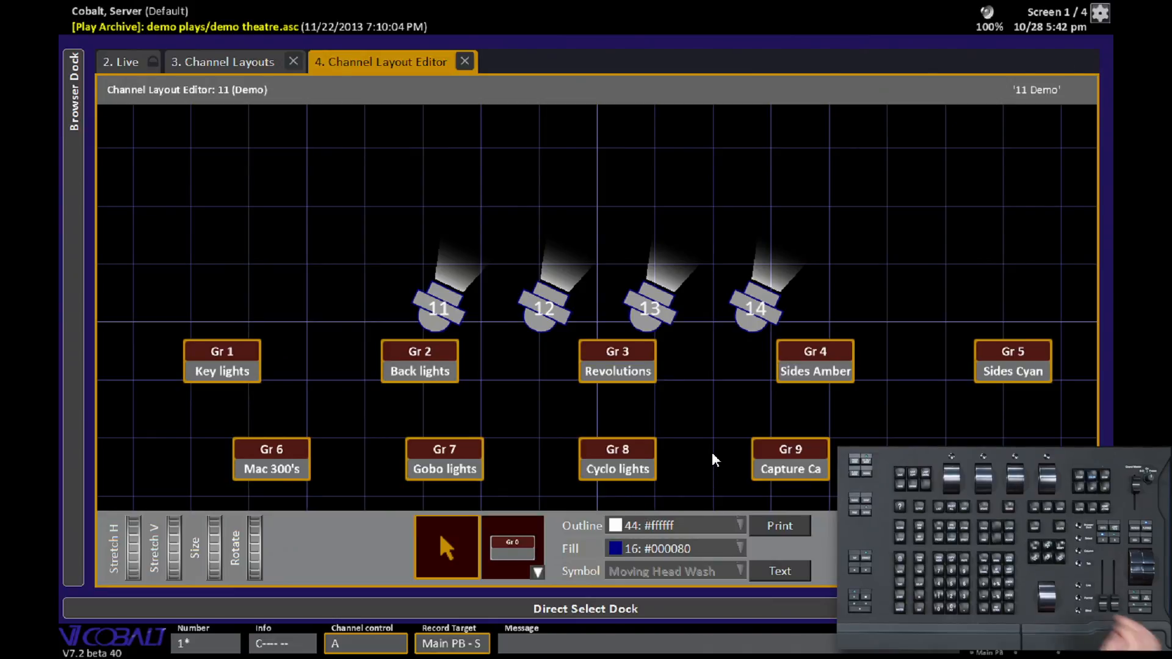
{"action": "key", "text": "Delete"}
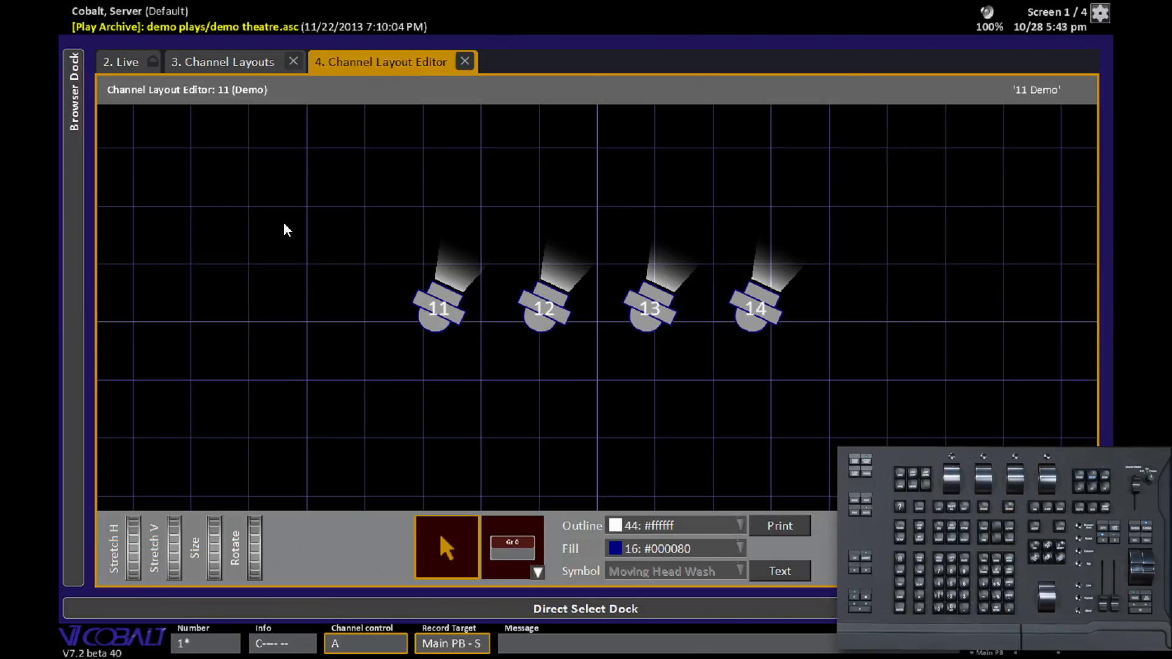
- Set the outline of channels 11–14 to 13: #ff6666 and their fill to 1: #000000
{"action": "left_click_drag", "start_coordinate": [356, 203], "coordinate": [847, 360]}
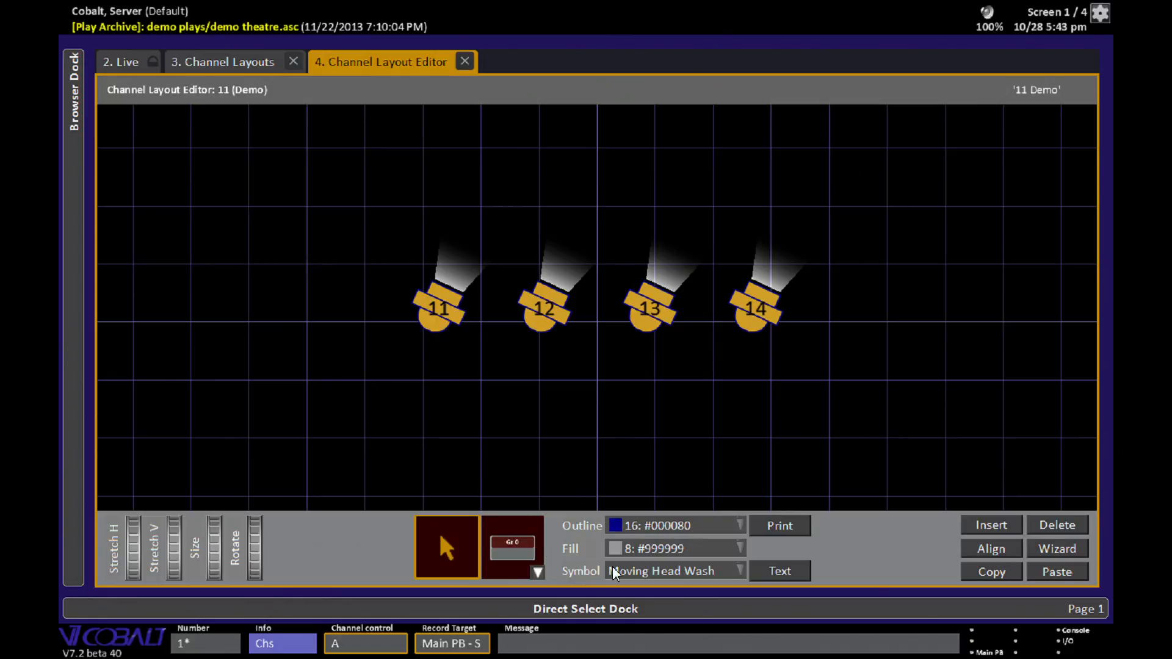
{"action": "left_click", "coordinate": [654, 521]}
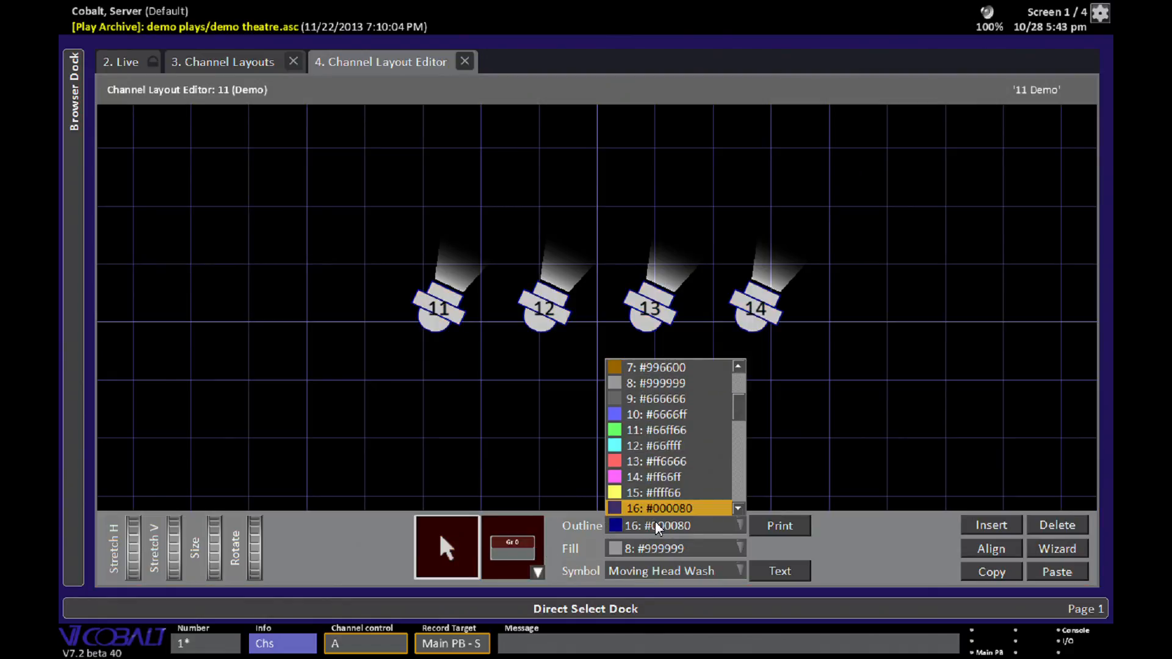
{"action": "left_click", "coordinate": [681, 460]}
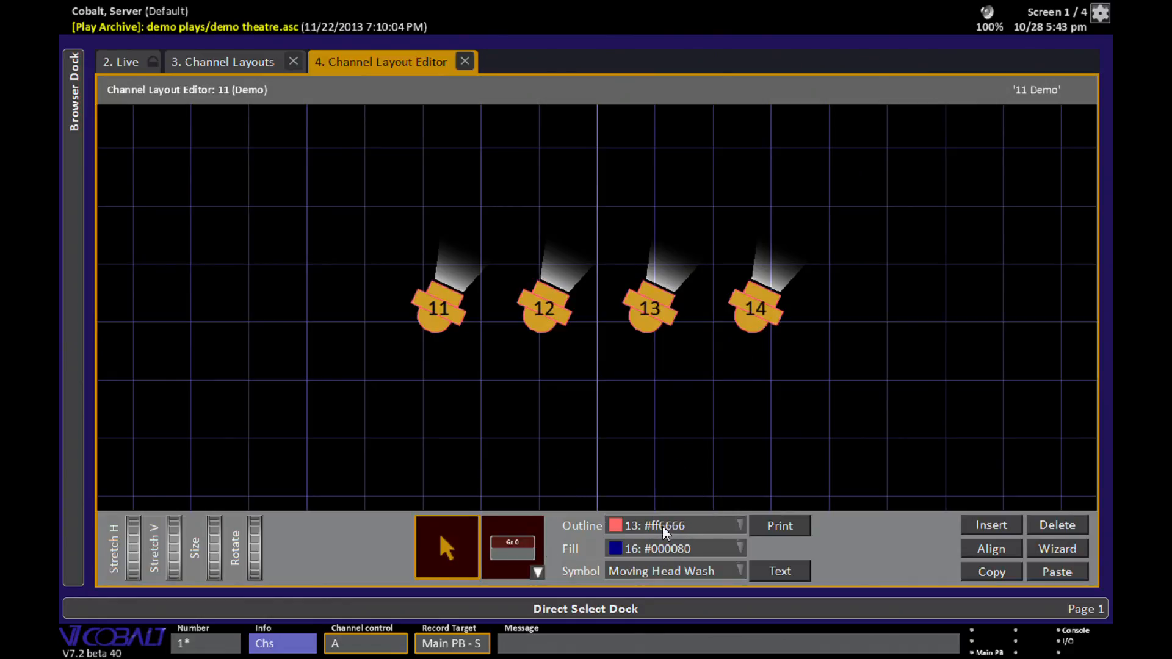
{"action": "left_click", "coordinate": [672, 547]}
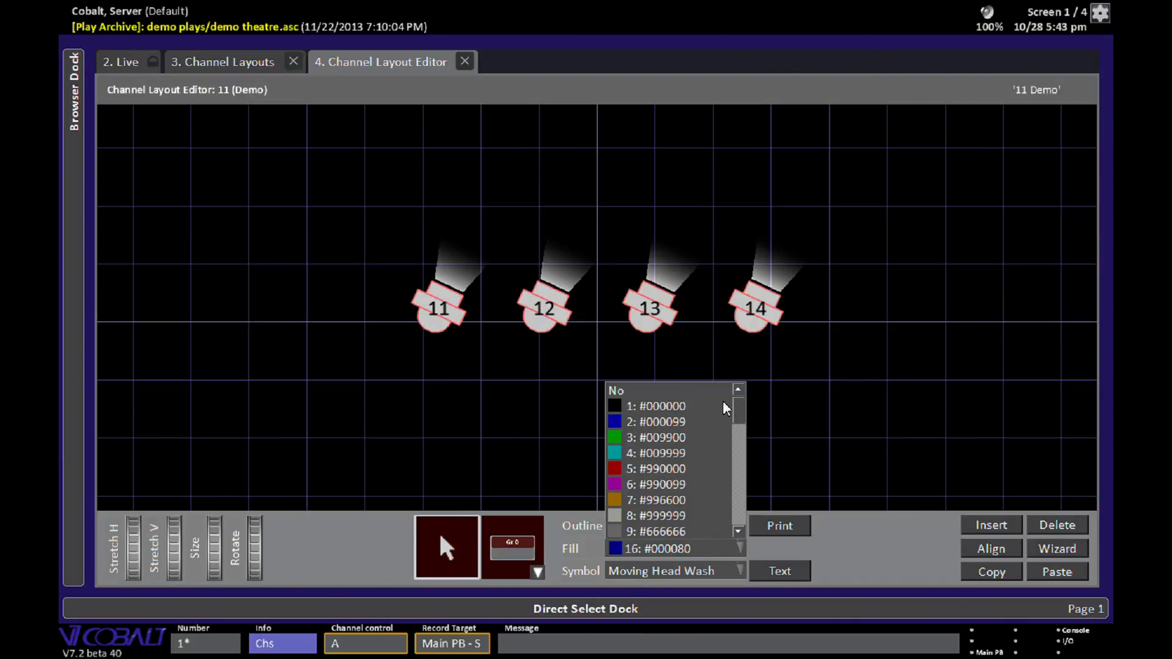
{"action": "left_click", "coordinate": [664, 407]}
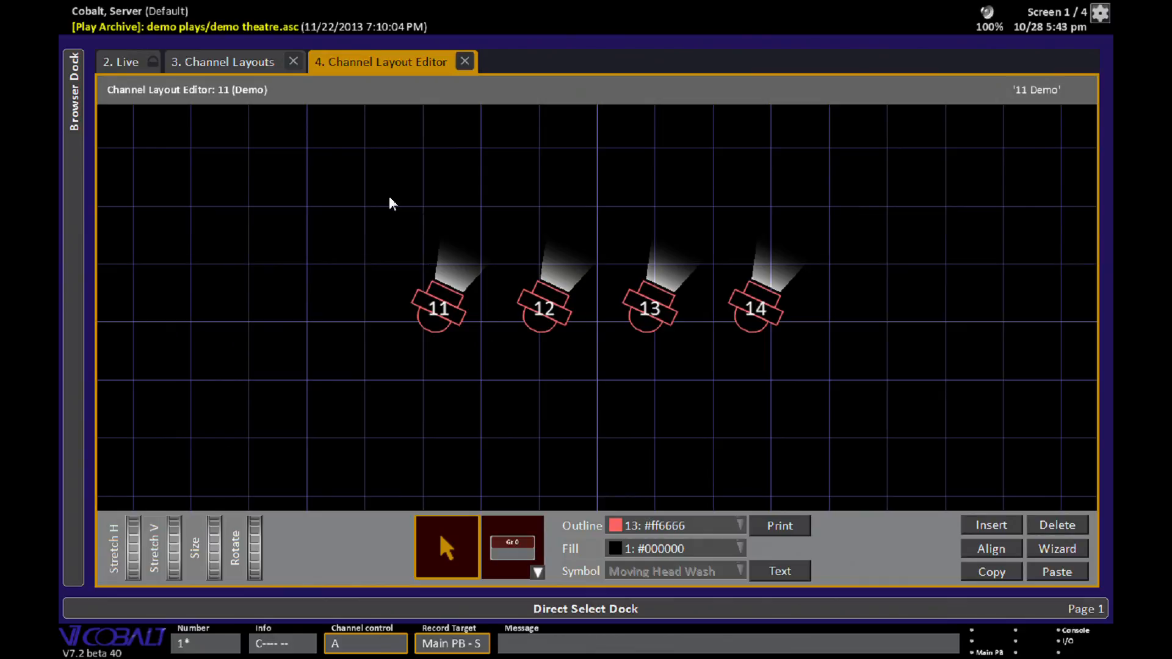
- Select channels 11–14 and delete them from the layout
{"action": "left_click_drag", "start_coordinate": [390, 196], "coordinate": [851, 371]}
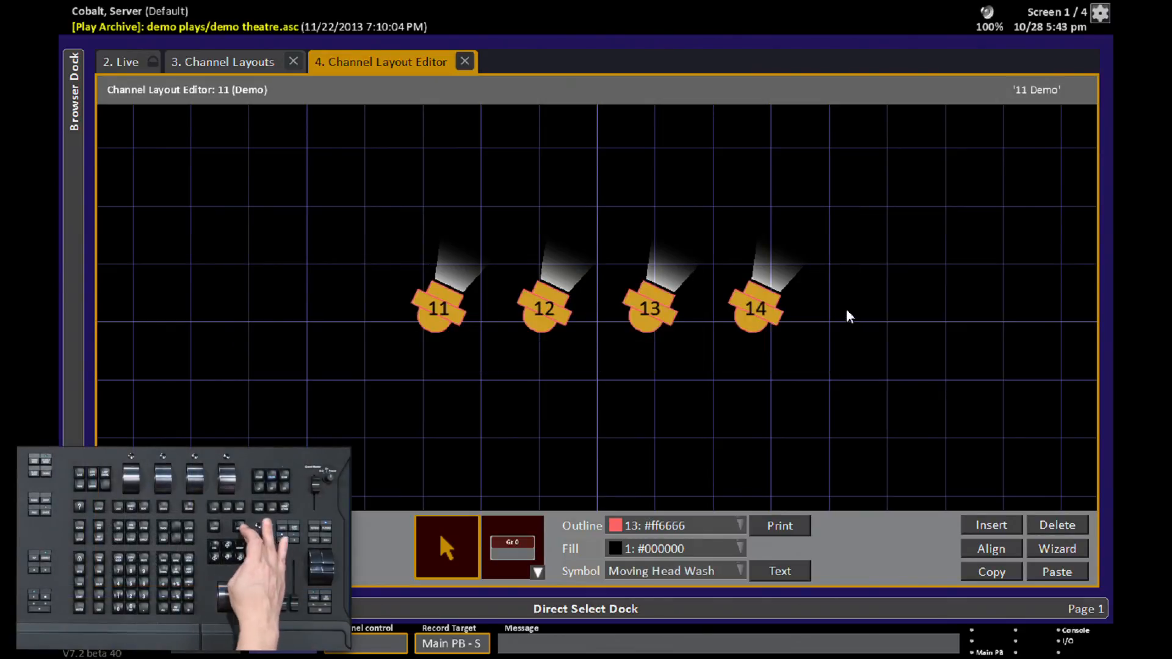
{"action": "key", "text": "Delete"}
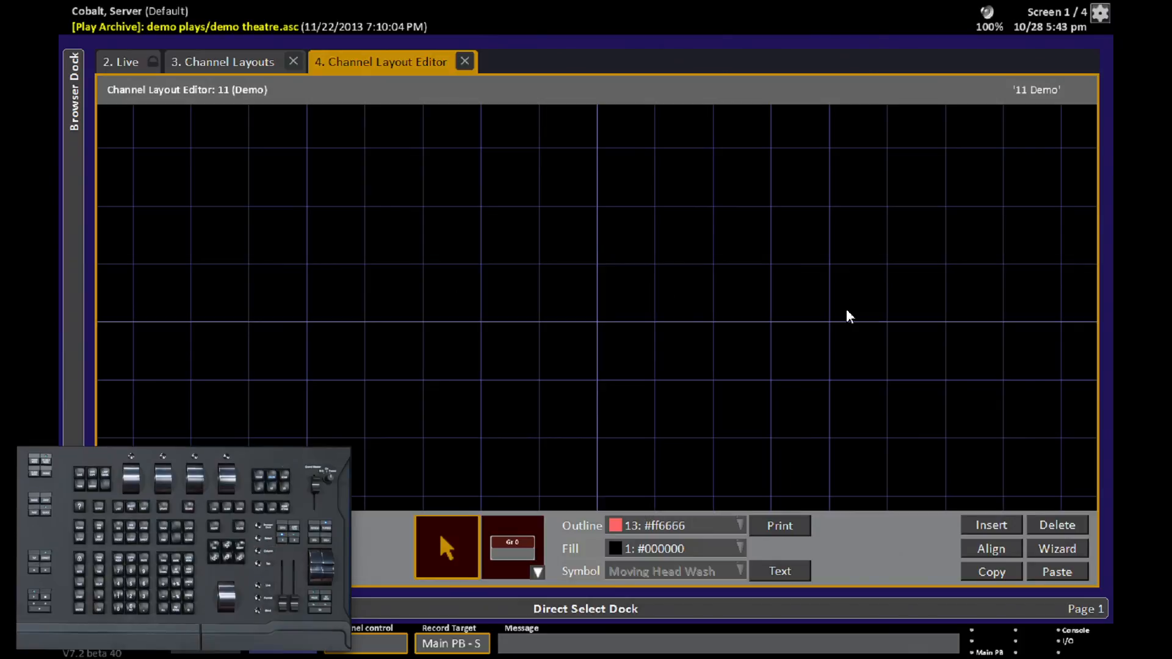
- Use the wizard to insert a 5 by 5 array of groups starting at group 1
{"action": "left_click", "coordinate": [1072, 545]}
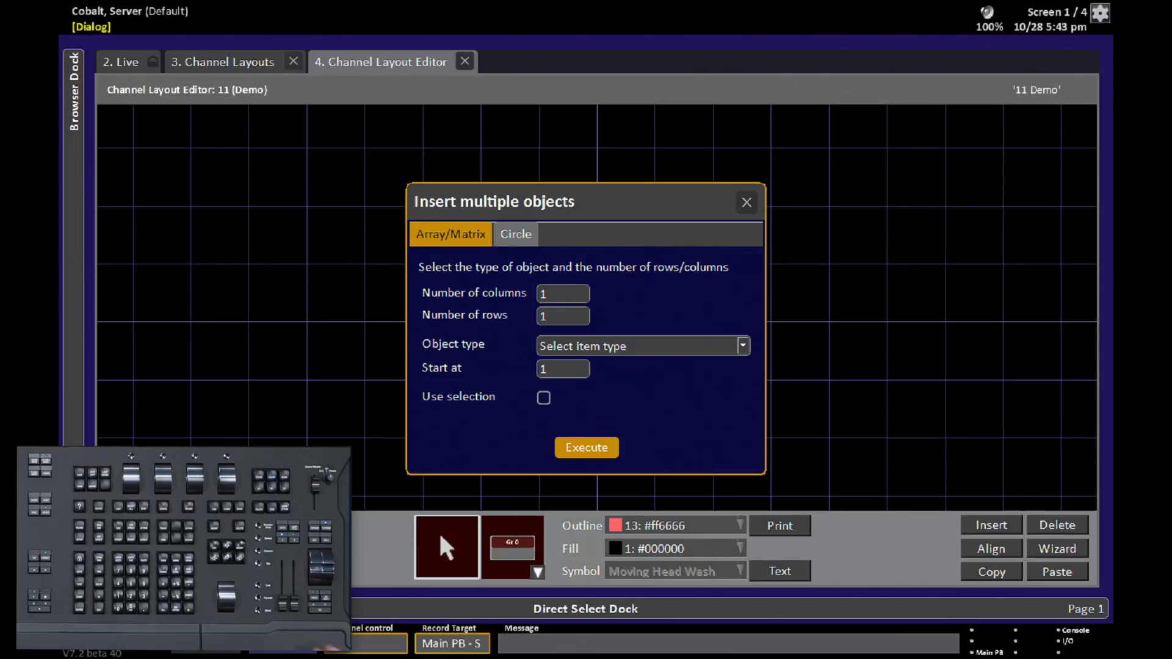
{"action": "key", "text": "Down"}
{"action": "key", "text": "Down"}
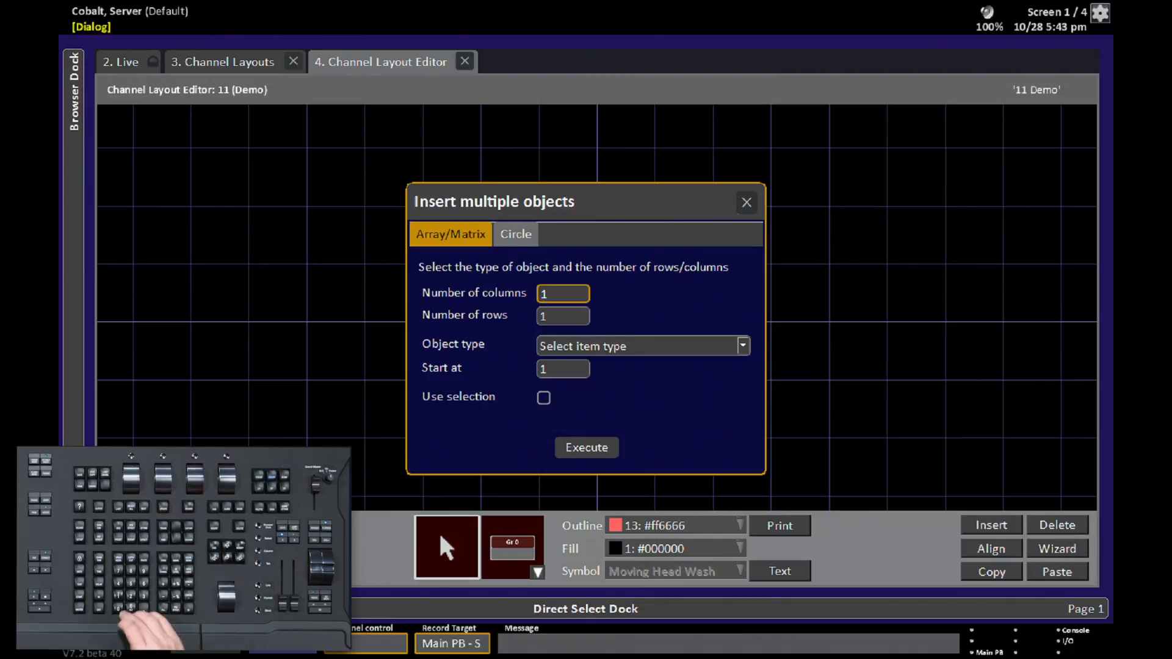
{"action": "type", "text": "5"}
{"action": "key", "text": "Down"}
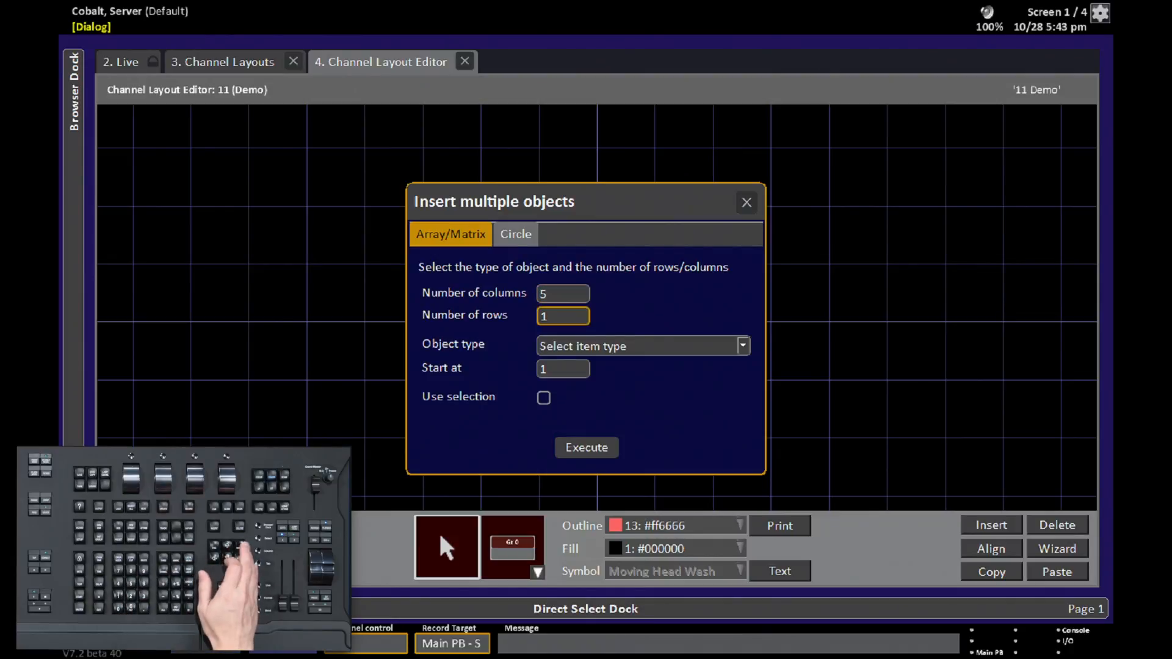
{"action": "type", "text": "5"}
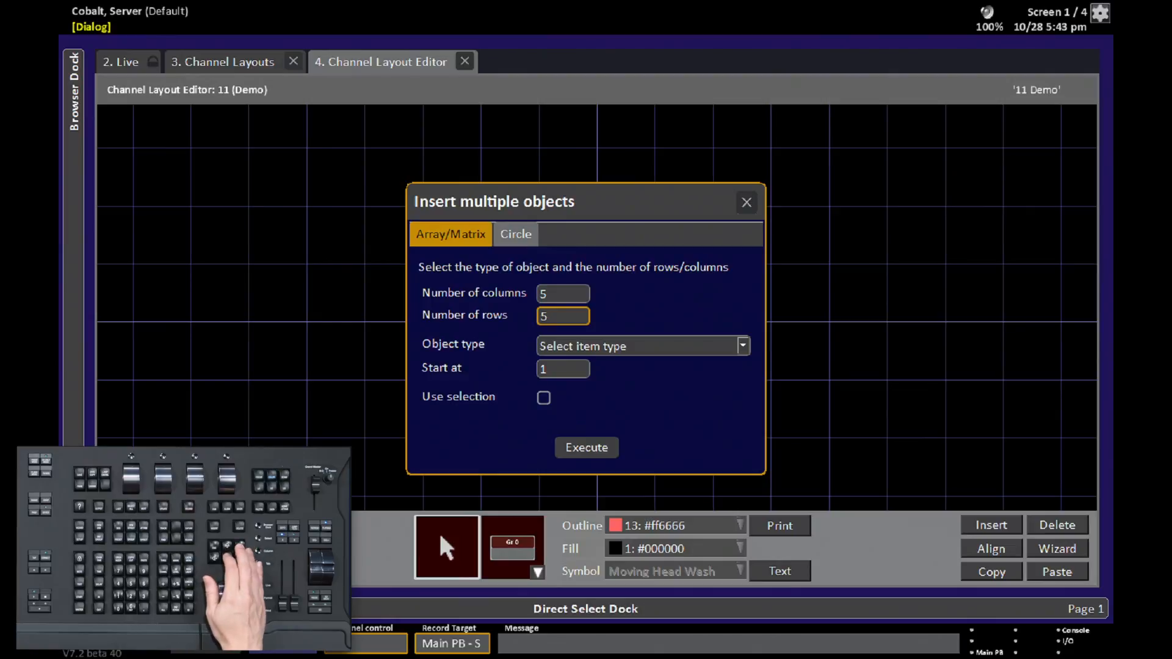
{"action": "key", "text": "Down"}
{"action": "key", "text": "Return"}
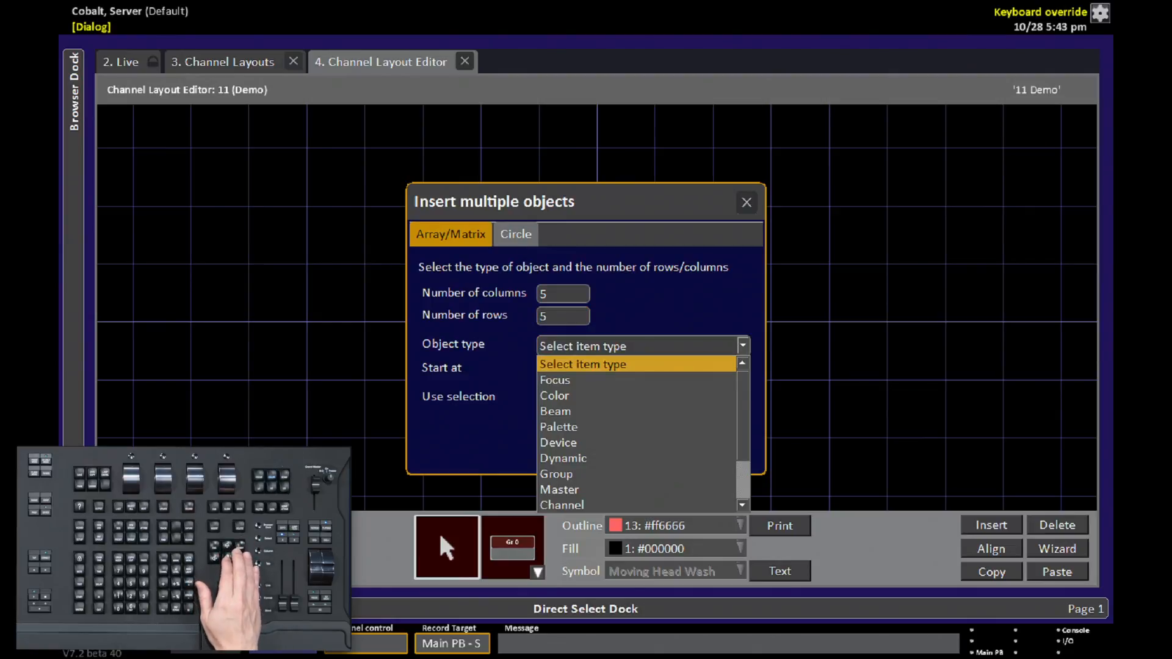
{"action": "key", "text": "g"}
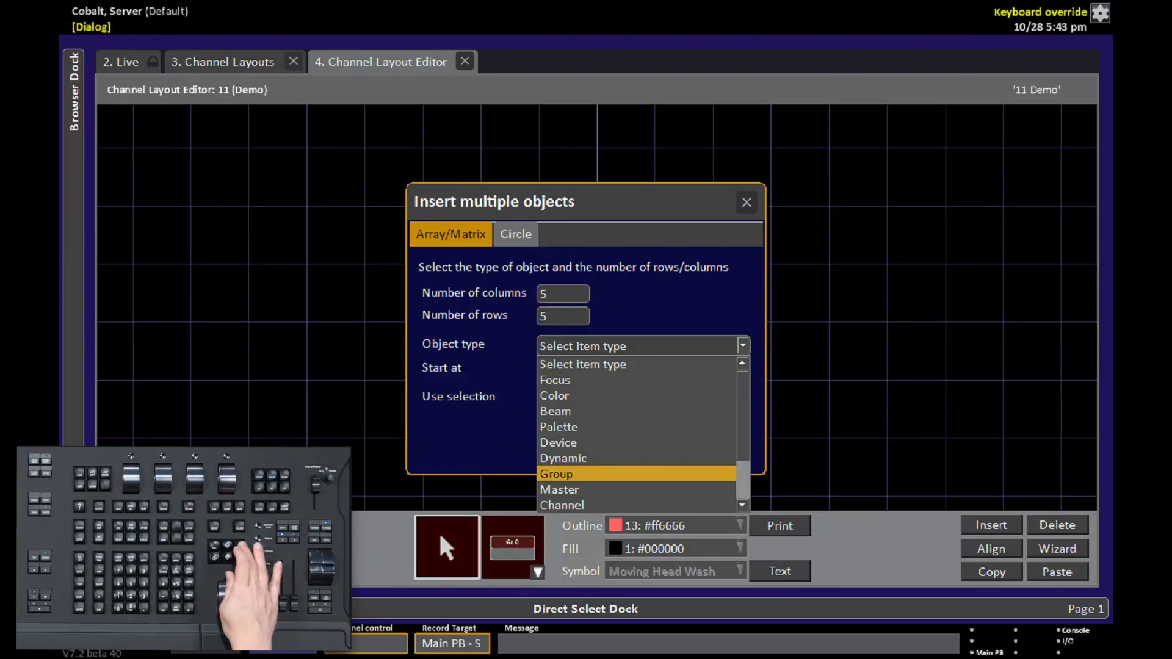
{"action": "key", "text": "Return"}
{"action": "key", "text": "Down"}
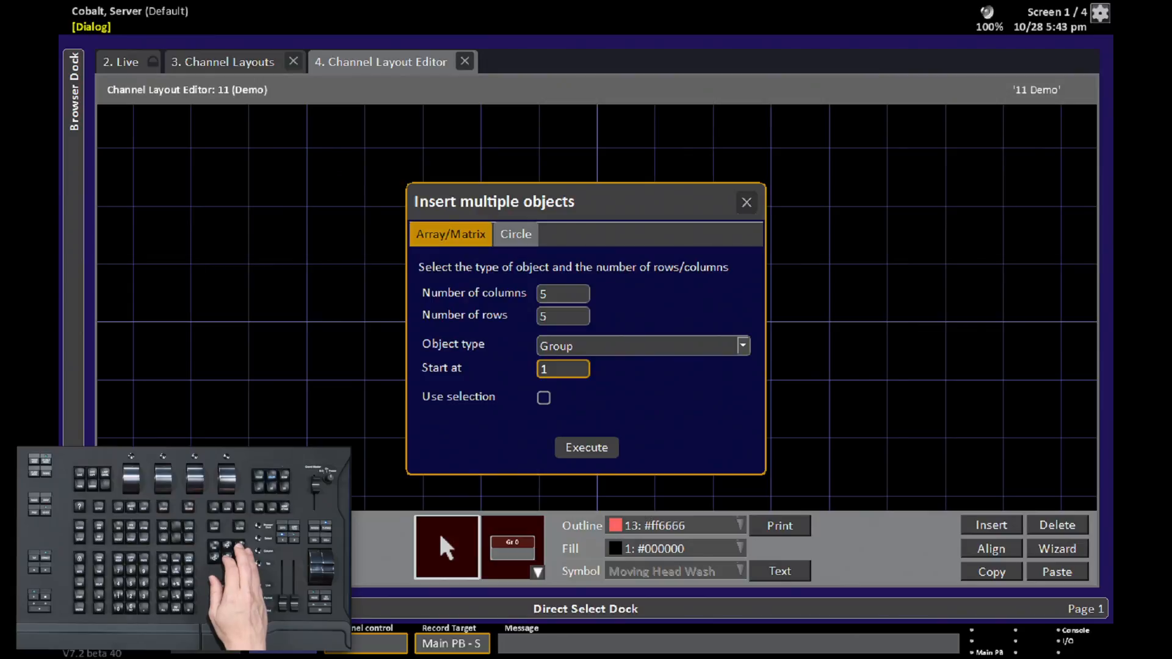
{"action": "key", "text": "Down"}
{"action": "key", "text": "Down"}
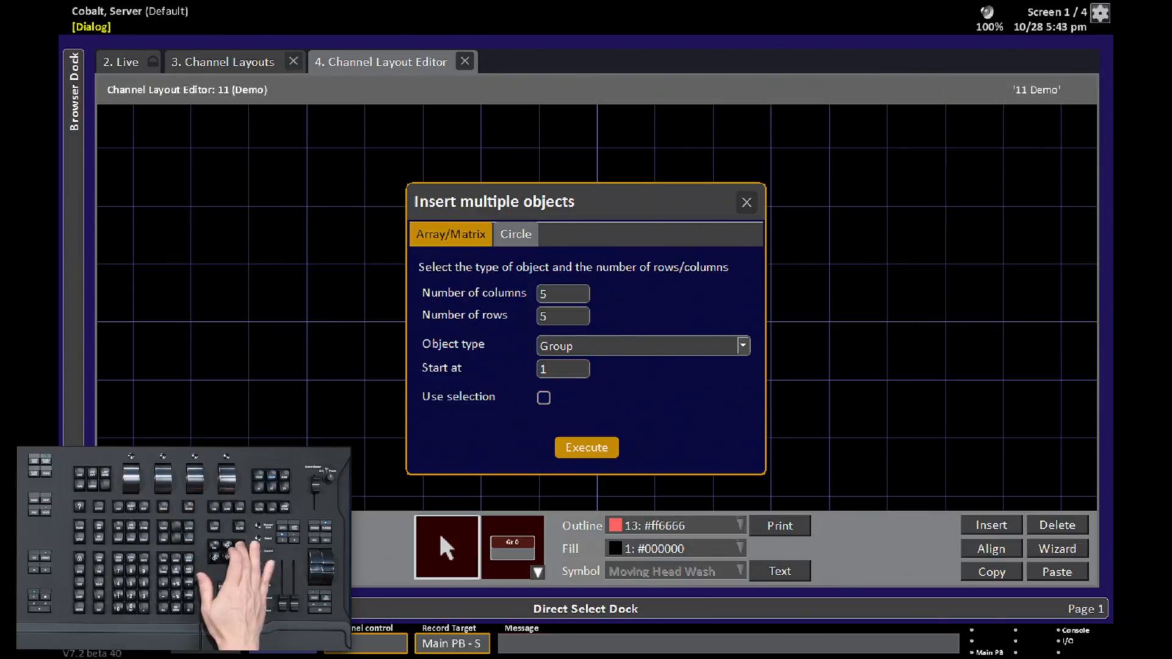
{"action": "key", "text": "Return"}
- Move the group array to the centre of the layout, then delete all the inserted groups
{"action": "scroll", "coordinate": [597, 322], "scroll_direction": "up", "scroll_amount": 1}
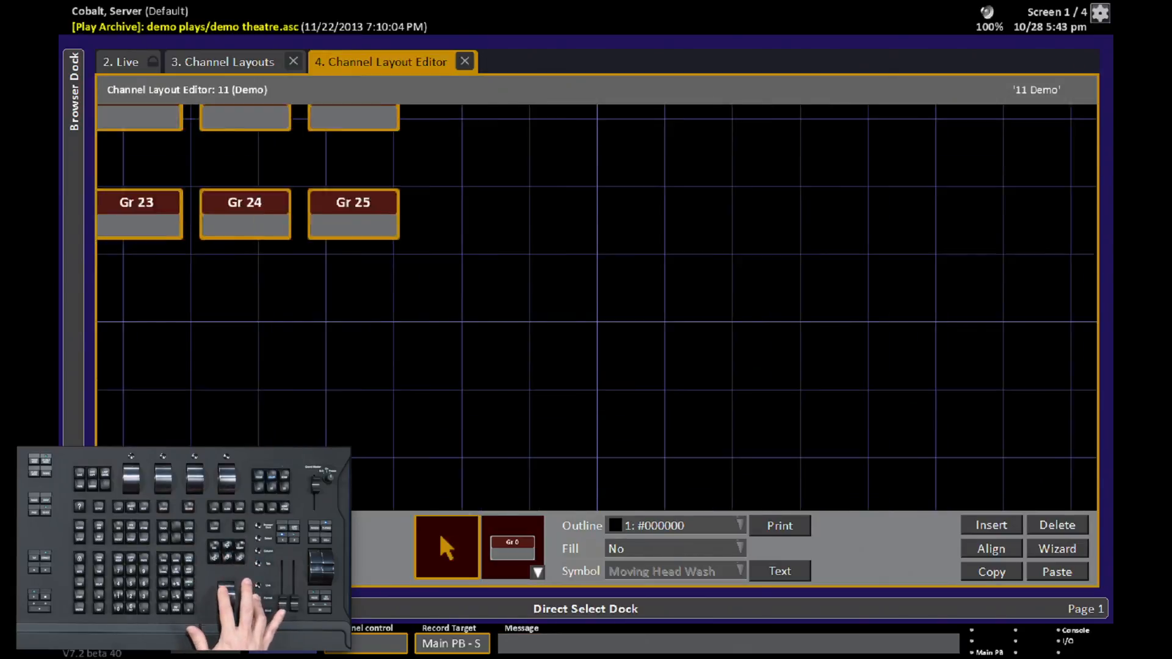
{"action": "scroll", "coordinate": [597, 322], "scroll_direction": "down", "scroll_amount": 5}
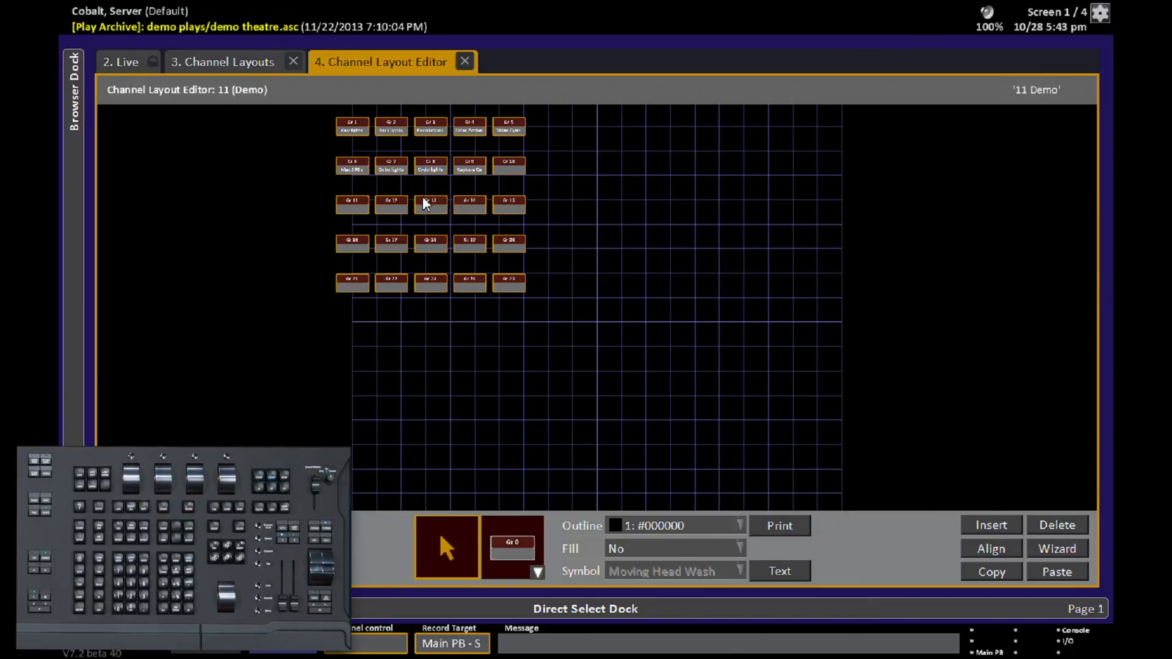
{"action": "left_click_drag", "start_coordinate": [423, 196], "coordinate": [578, 335]}
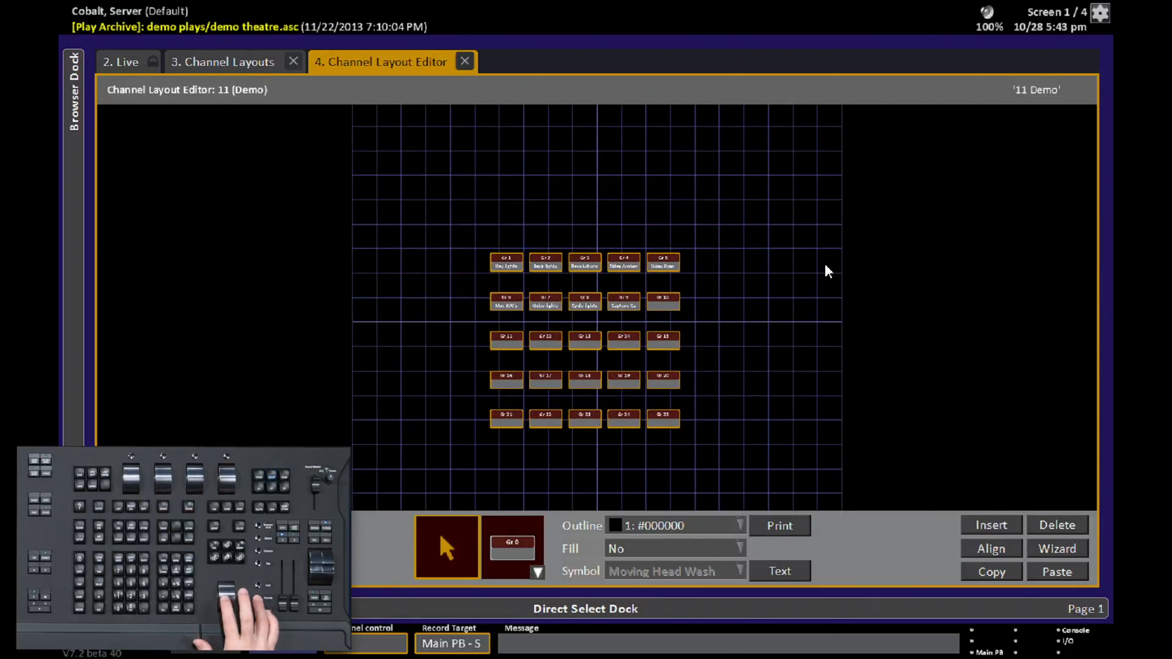
{"action": "scroll", "coordinate": [597, 321], "scroll_direction": "up", "scroll_amount": 3}
{"action": "scroll", "coordinate": [825, 266], "scroll_direction": "up", "scroll_amount": 2}
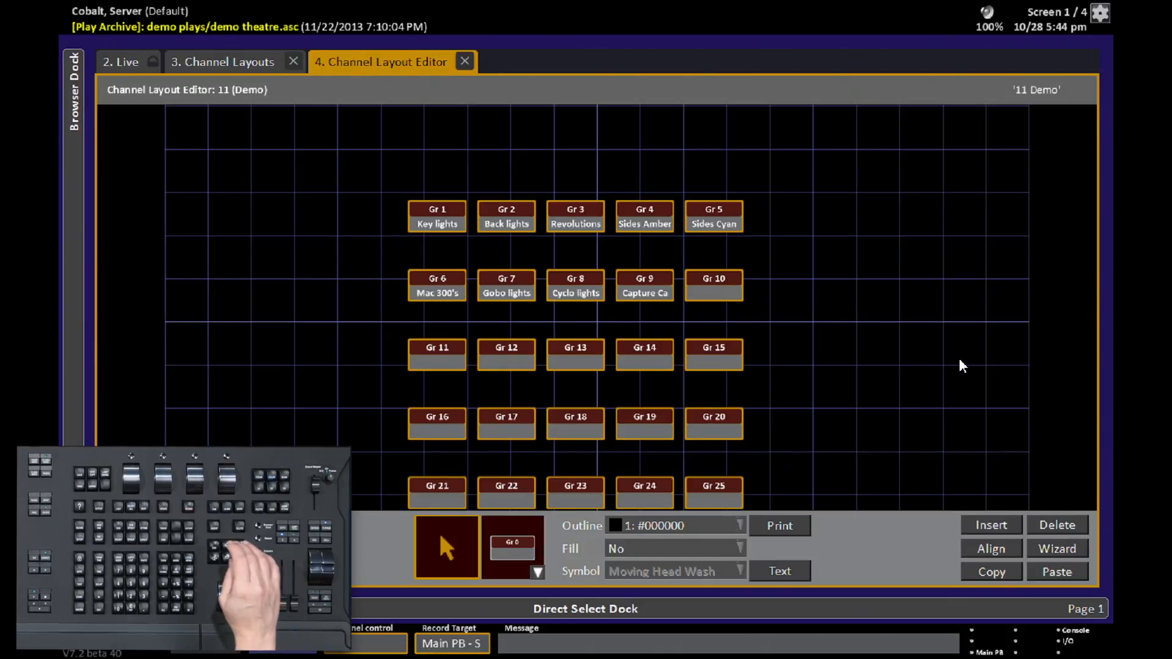
{"action": "key", "text": "Delete"}
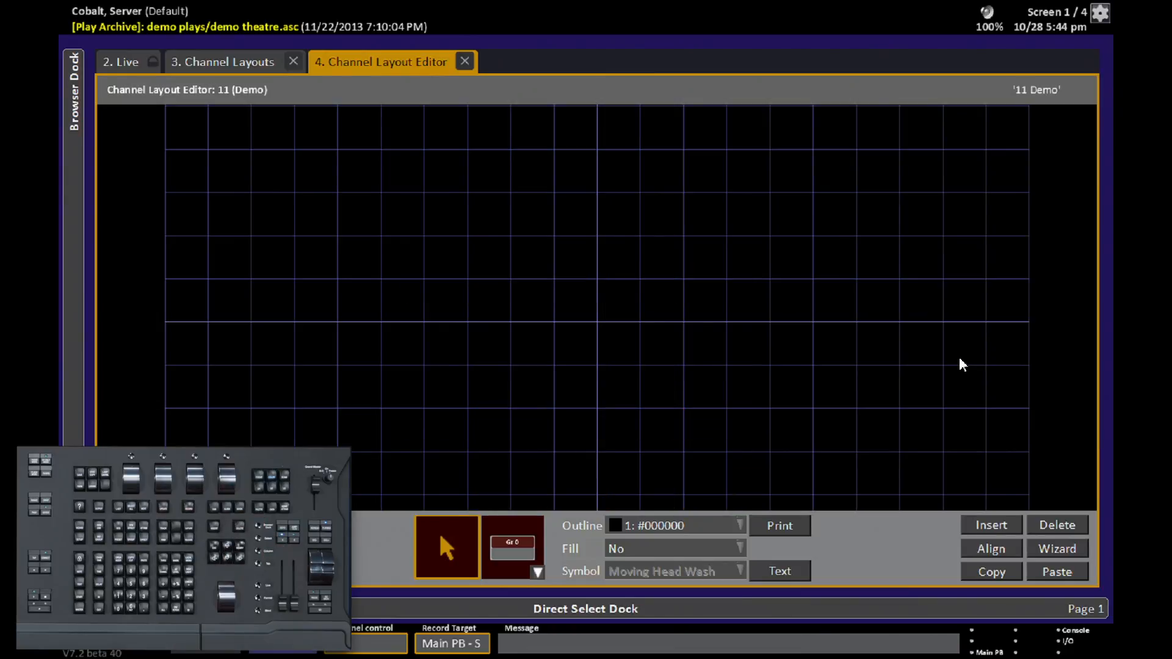
- Use the wizard to insert a circle of 4 channels starting at channel 11
{"action": "left_click", "coordinate": [1072, 551]}
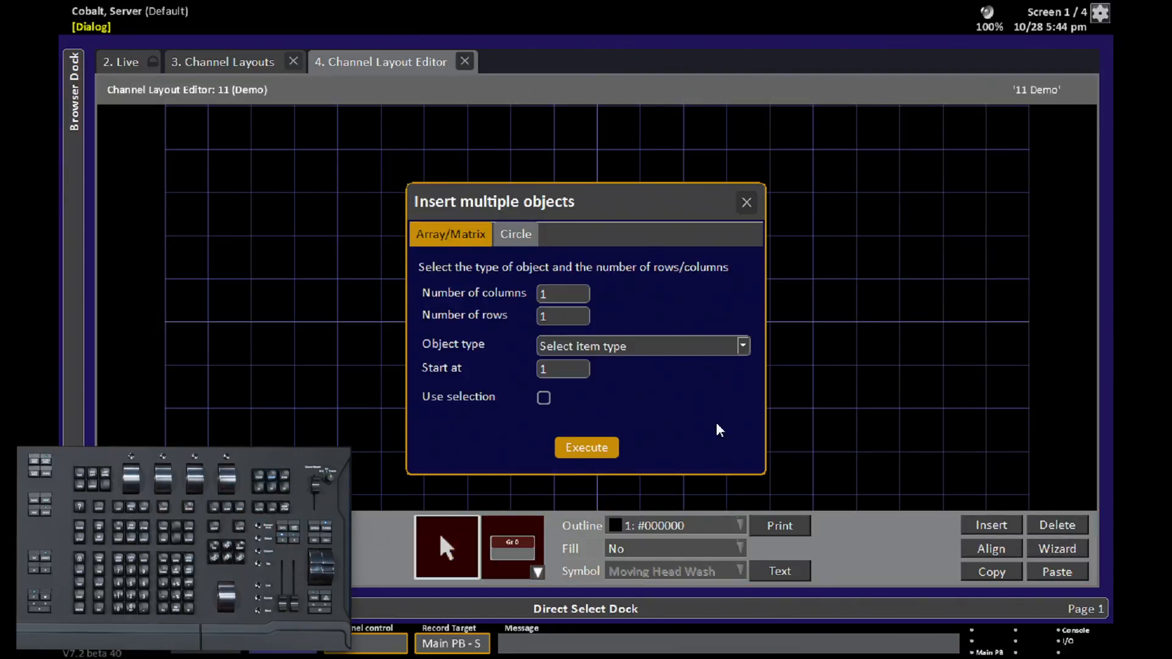
{"action": "left_click", "coordinate": [523, 240]}
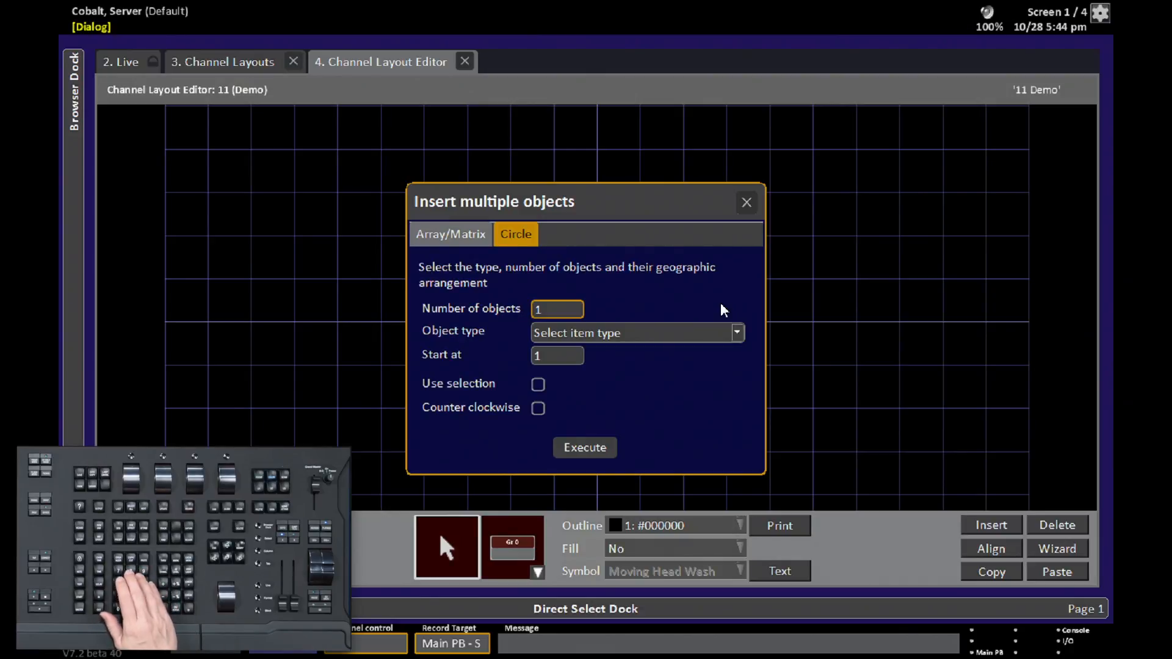
{"action": "type", "text": "4"}
{"action": "key", "text": "Return"}
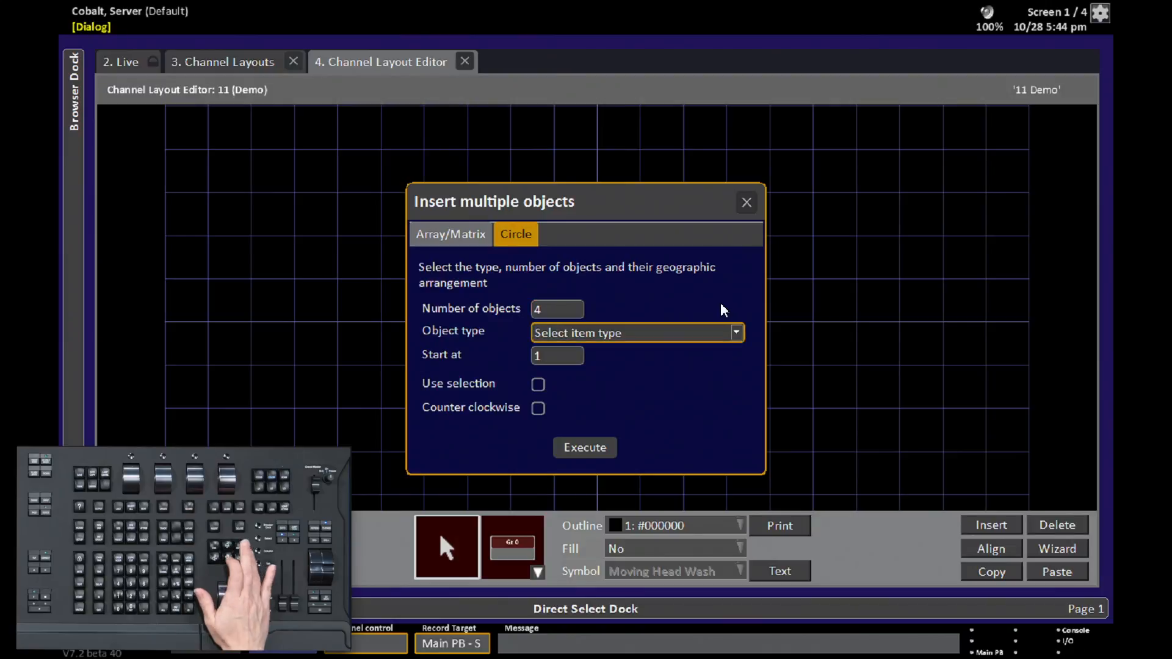
{"action": "key", "text": "Return"}
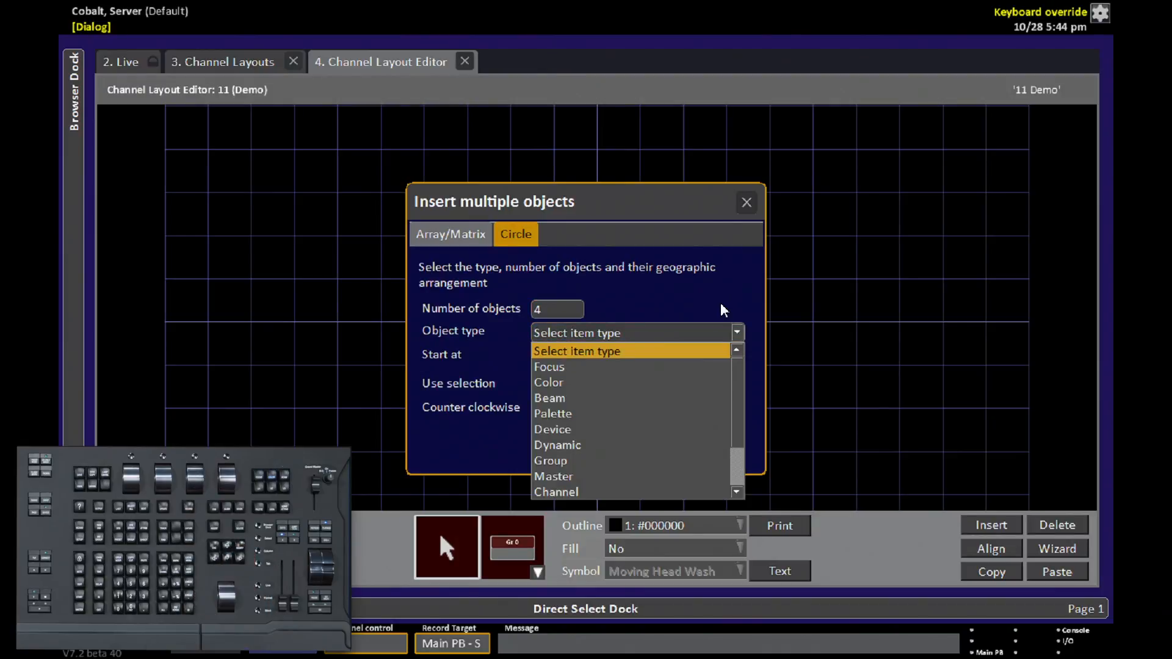
{"action": "key", "text": "c"}
{"action": "key", "text": "c"}
{"action": "key", "text": "Return"}
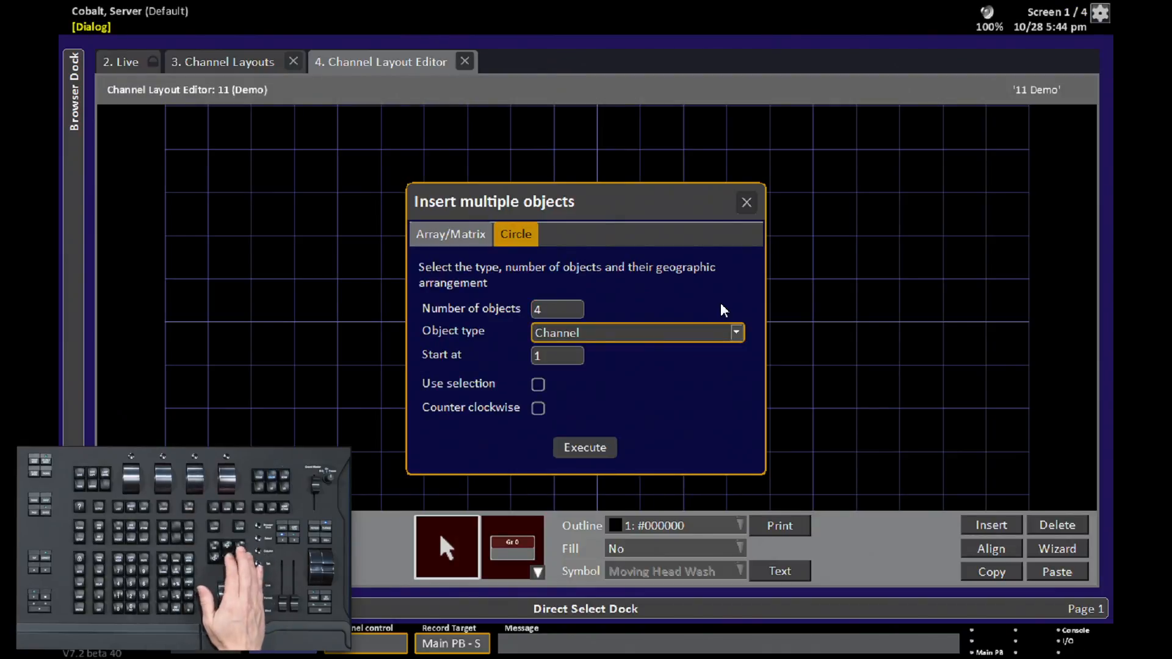
{"action": "key", "text": "Tab"}
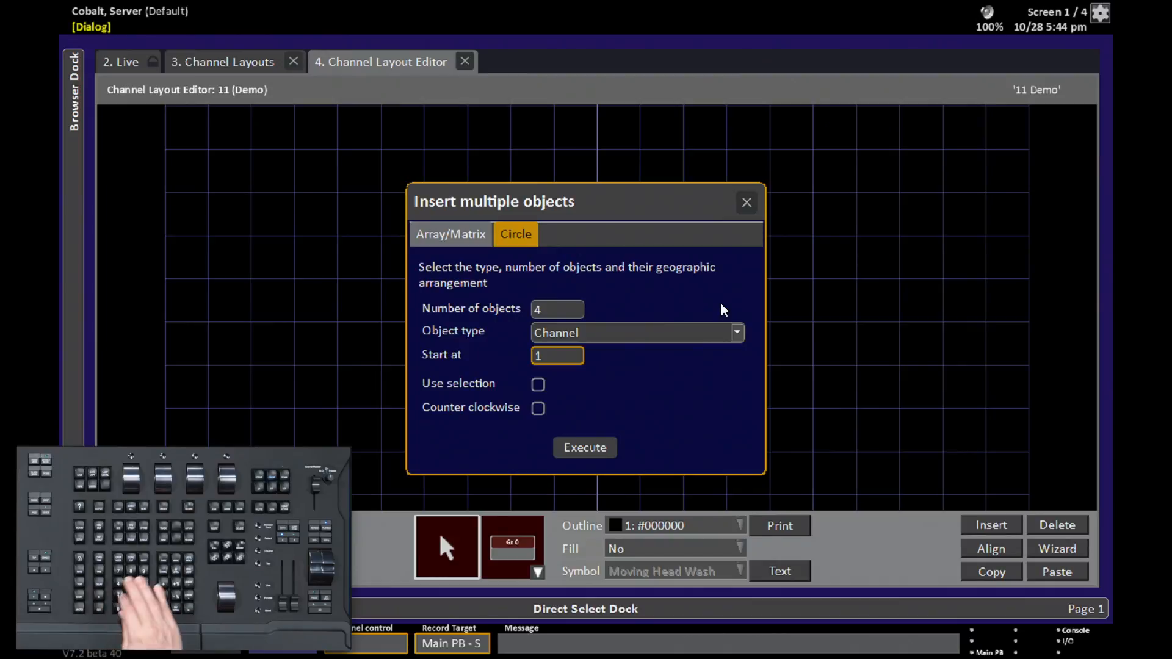
{"action": "type", "text": "11"}
{"action": "key", "text": "Tab"}
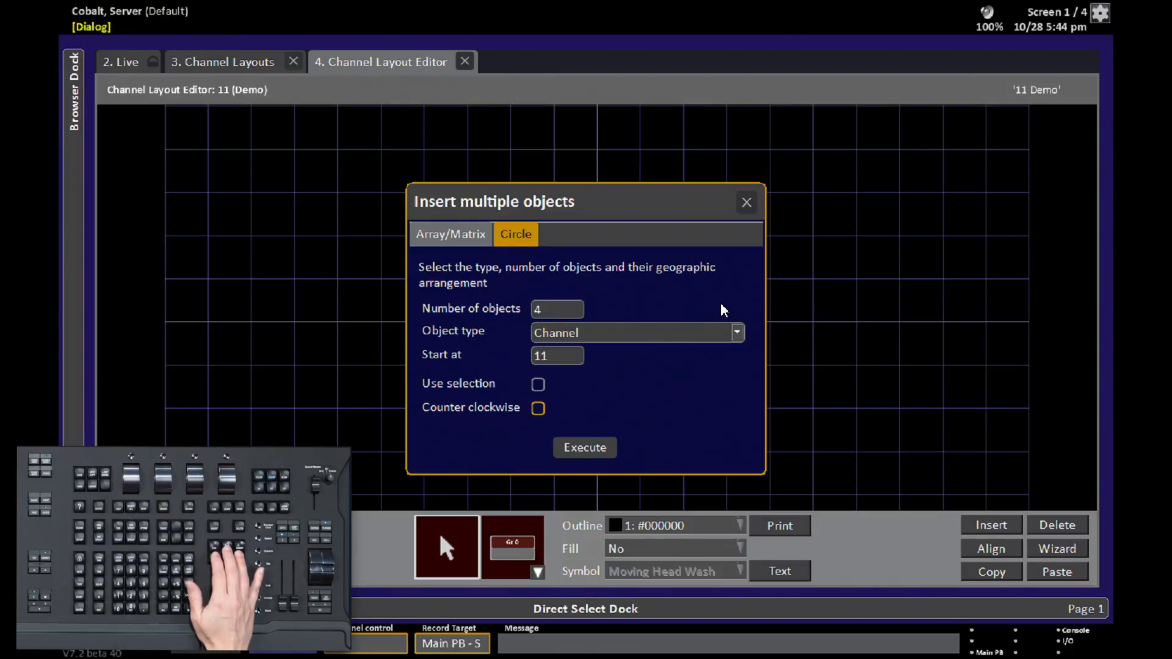
{"action": "key", "text": "Tab"}
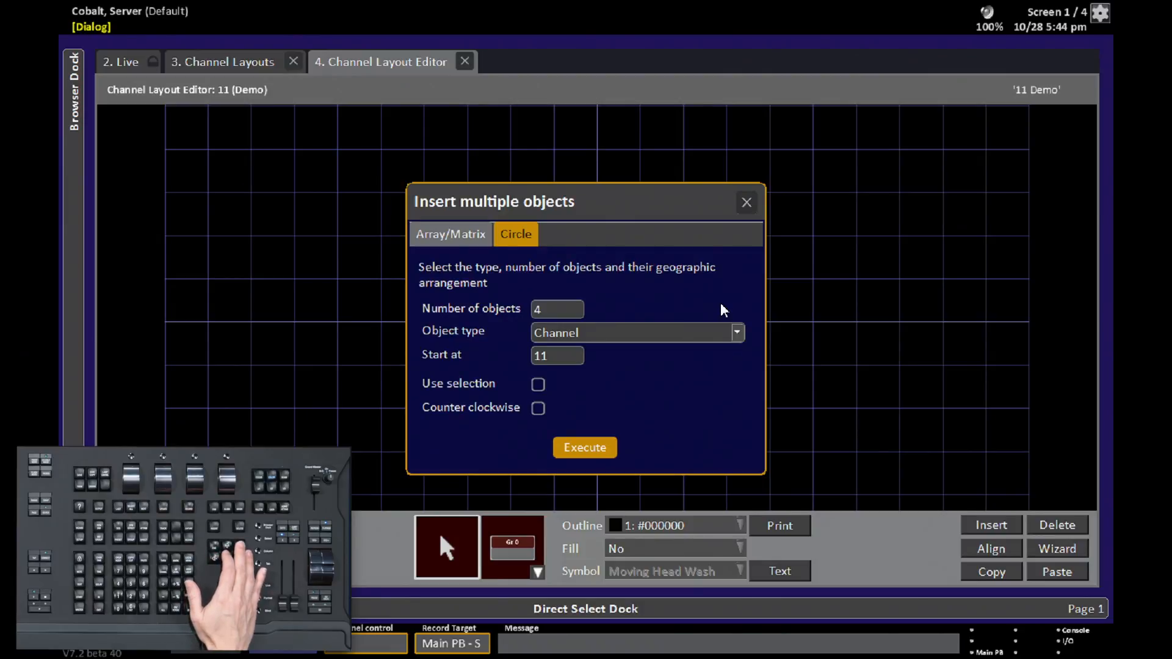
{"action": "key", "text": "Return"}
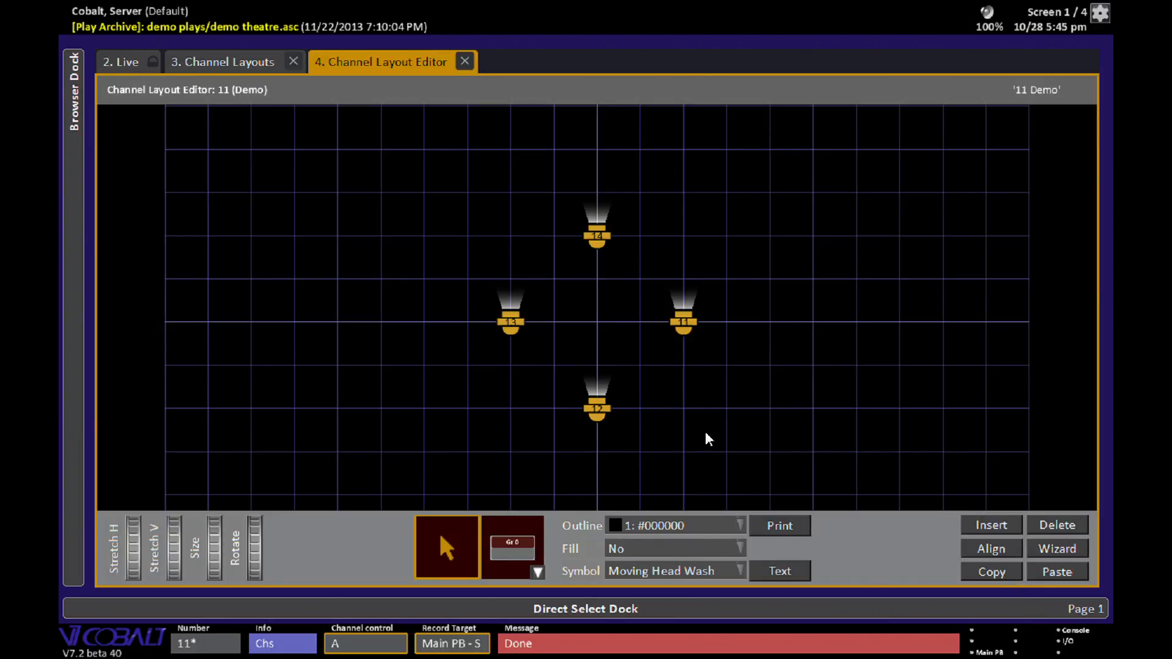
- Copy channels 11–14 and paste them starting at channel 21 without mirroring
{"action": "left_click", "coordinate": [1001, 576]}
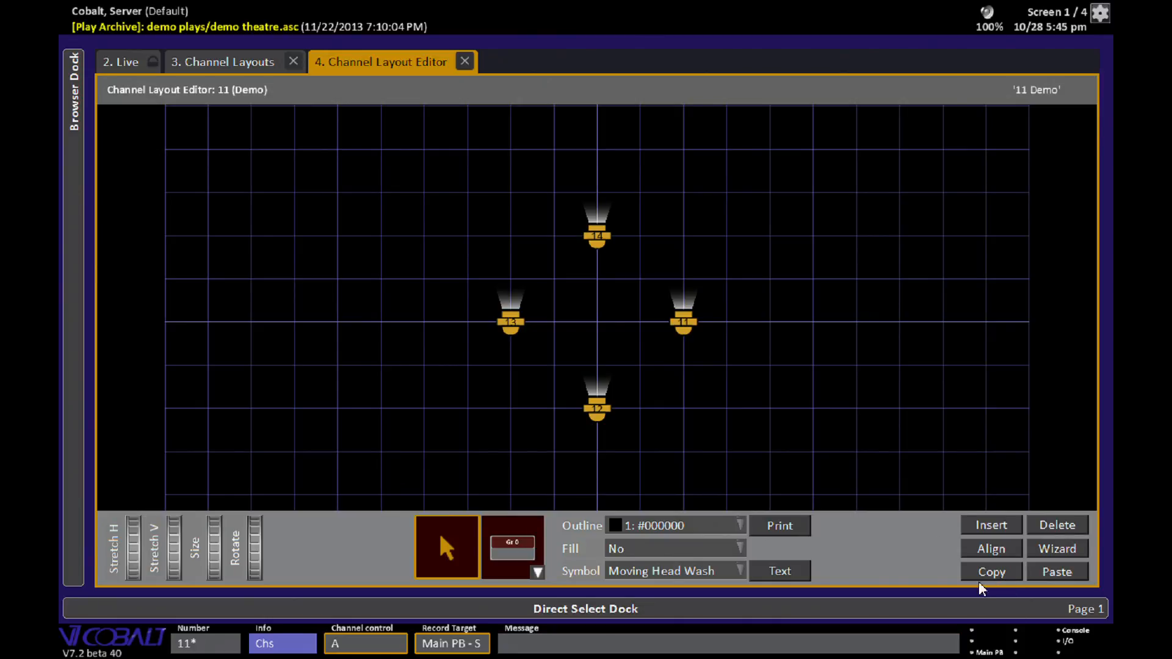
{"action": "left_click", "coordinate": [1067, 575]}
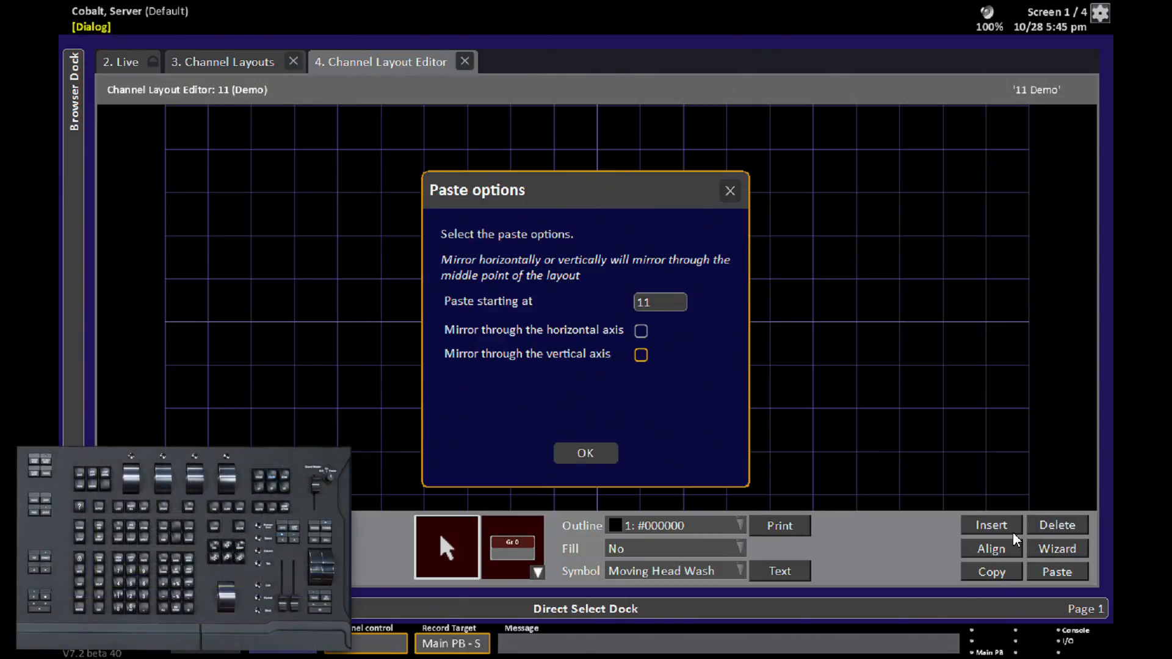
{"action": "key", "text": "Tab"}
{"action": "key", "text": "Tab"}
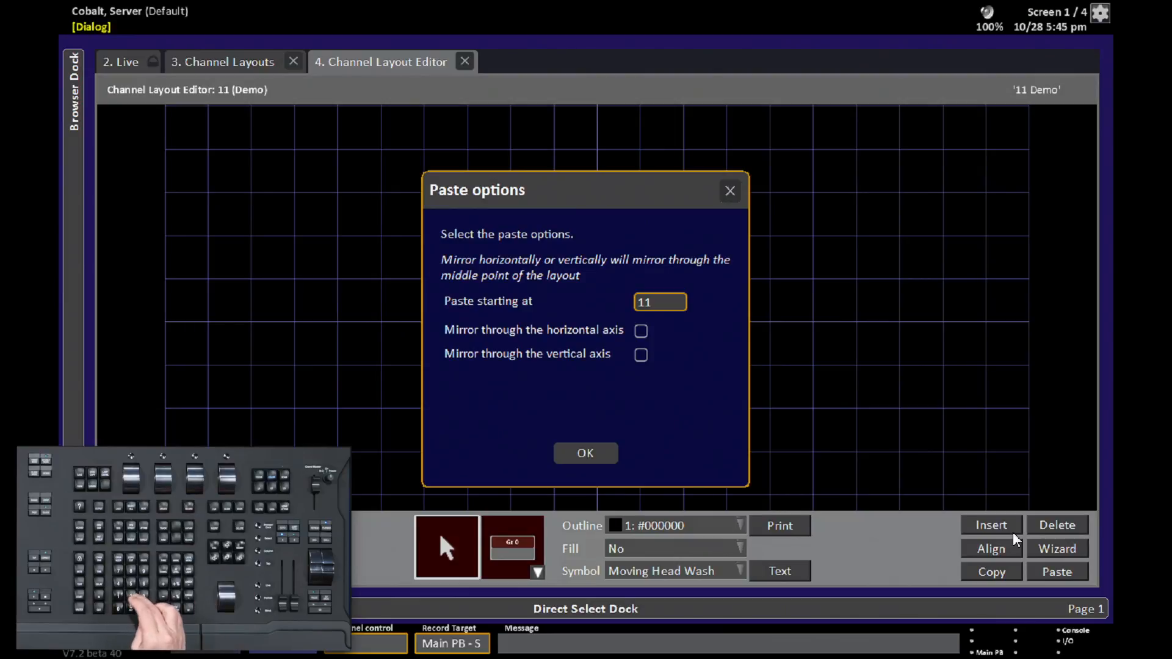
{"action": "type", "text": "21"}
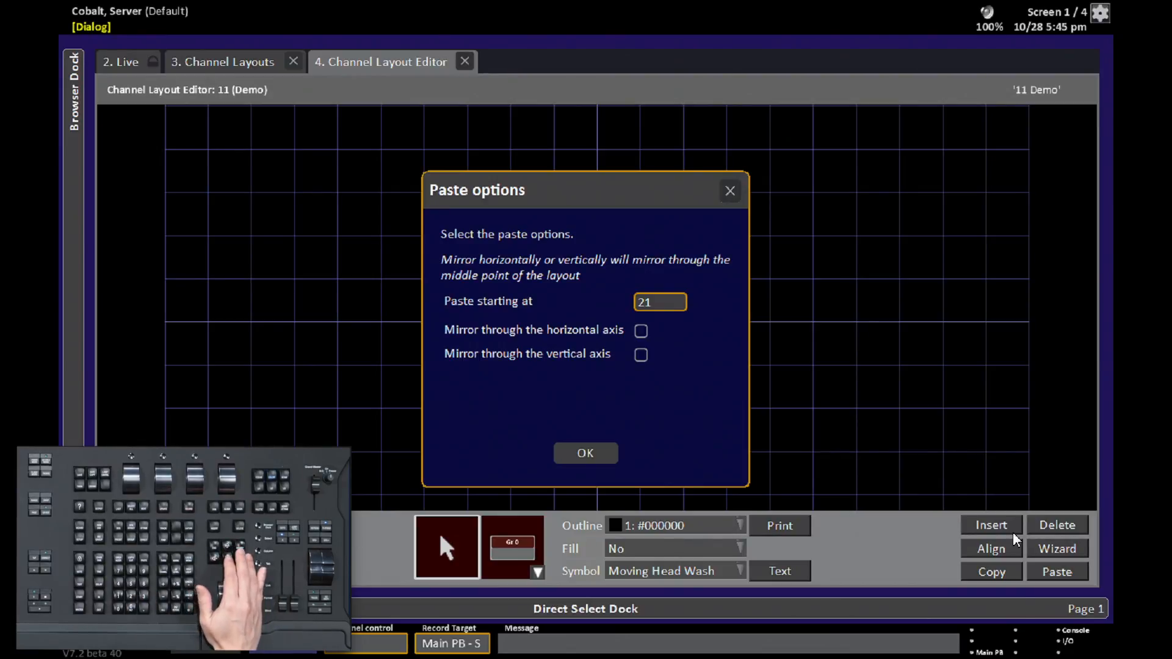
{"action": "key", "text": "Tab"}
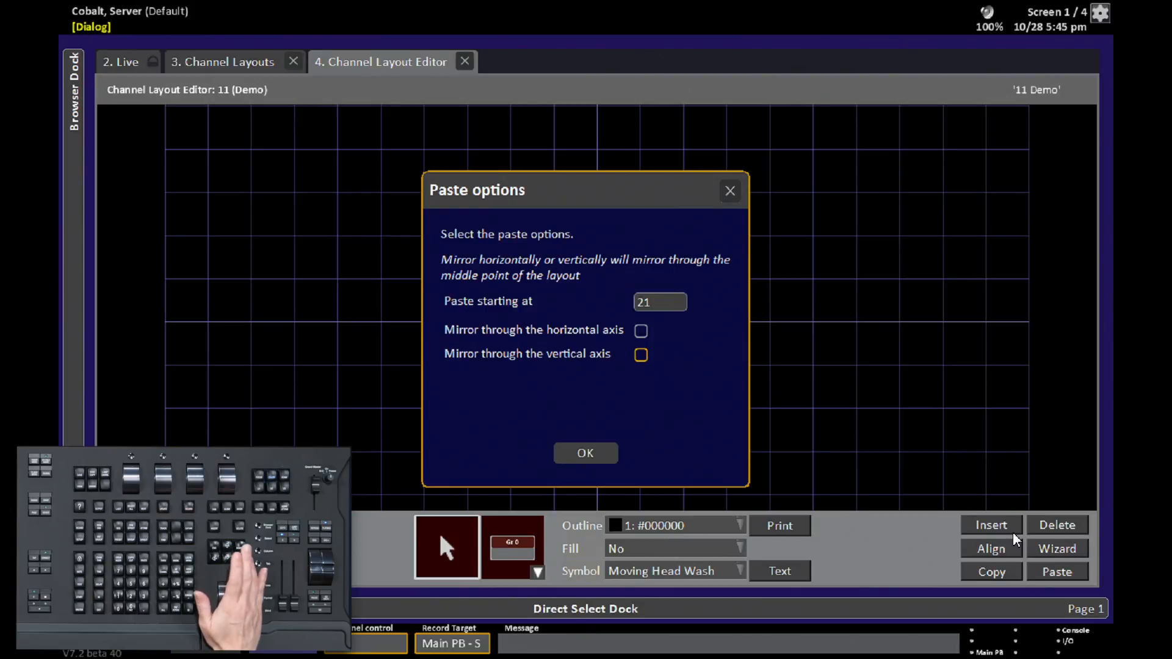
{"action": "key", "text": "Tab"}
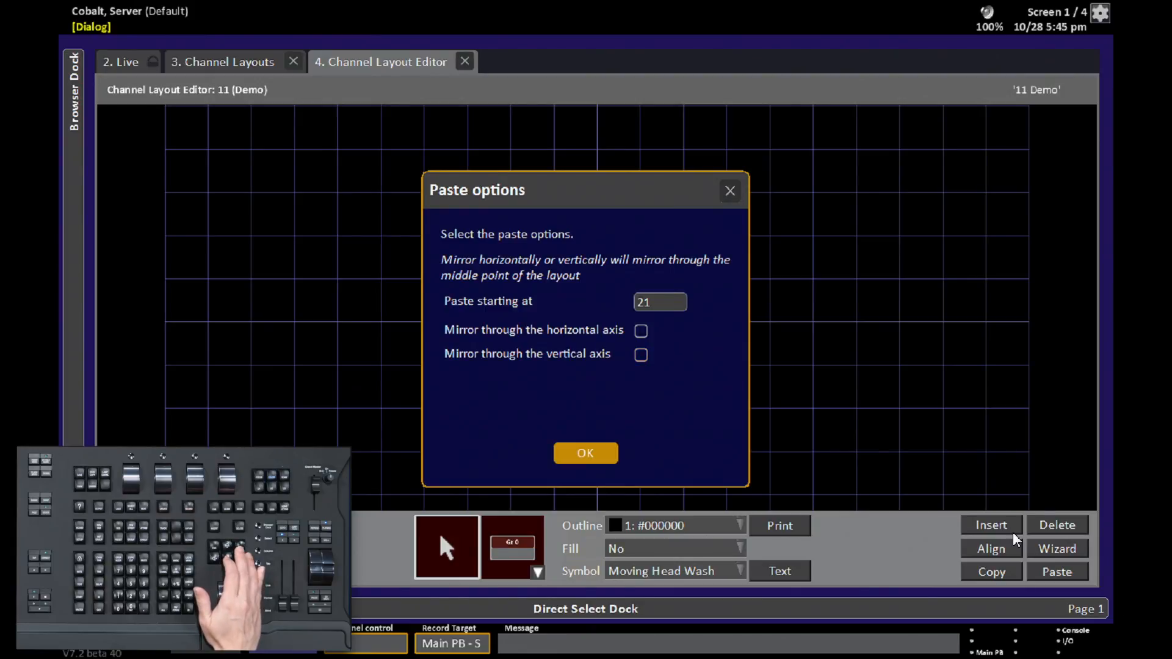
{"action": "key", "text": "Return"}
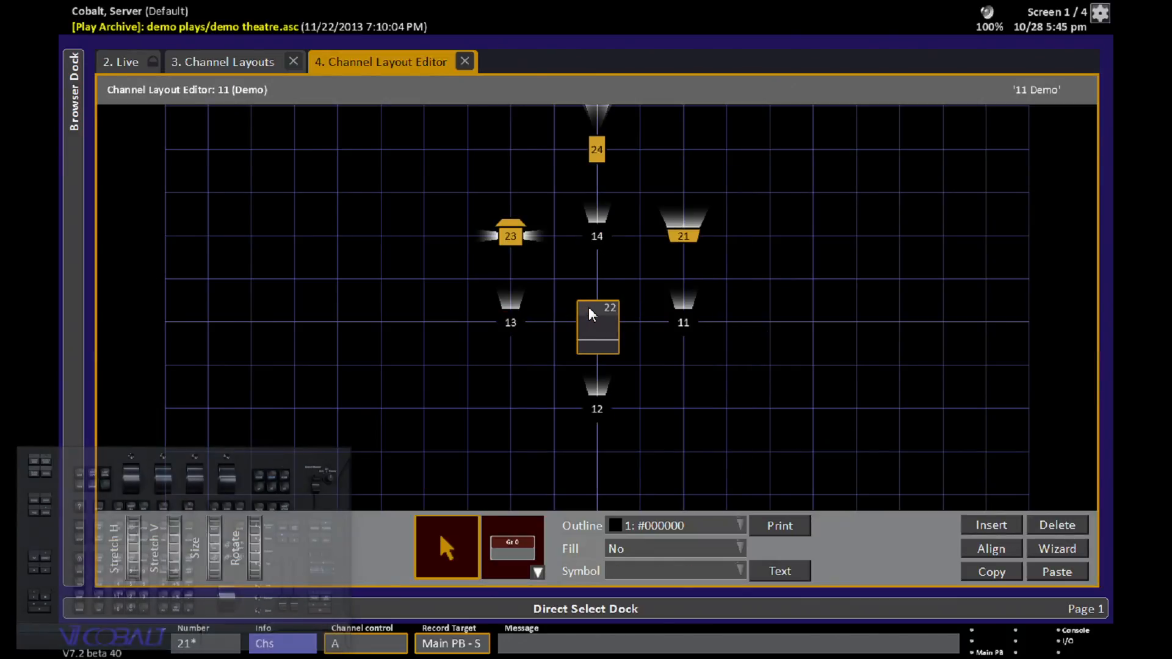
- Move the pasted channels 21–24 to the right of the original circle
{"action": "left_click_drag", "start_coordinate": [605, 314], "coordinate": [867, 391]}
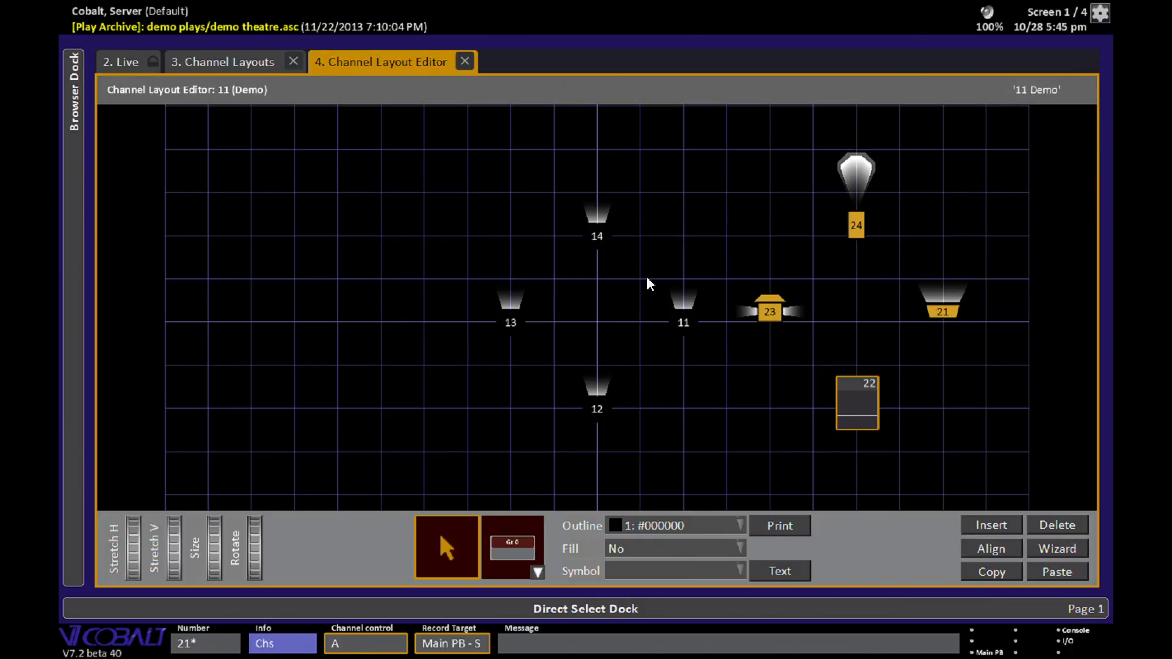
{"action": "left_click", "coordinate": [780, 421]}
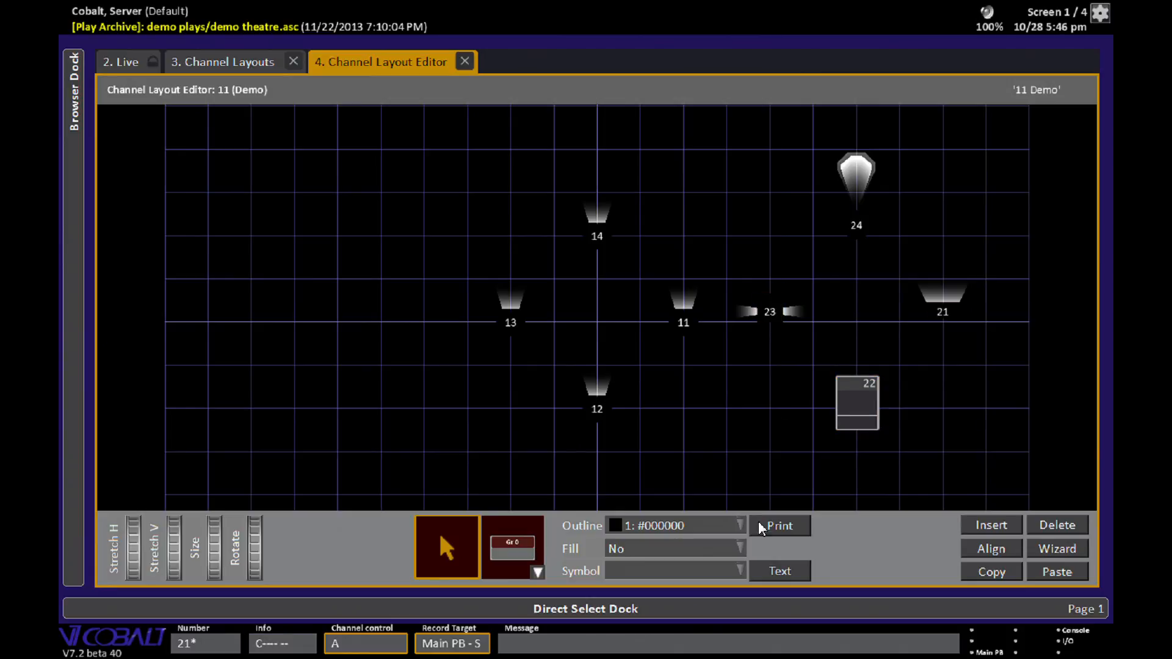
- Select all channels and set their outline to 6: #990099
{"action": "left_click_drag", "start_coordinate": [471, 204], "coordinate": [1002, 474]}
{"action": "left_click", "coordinate": [712, 524]}
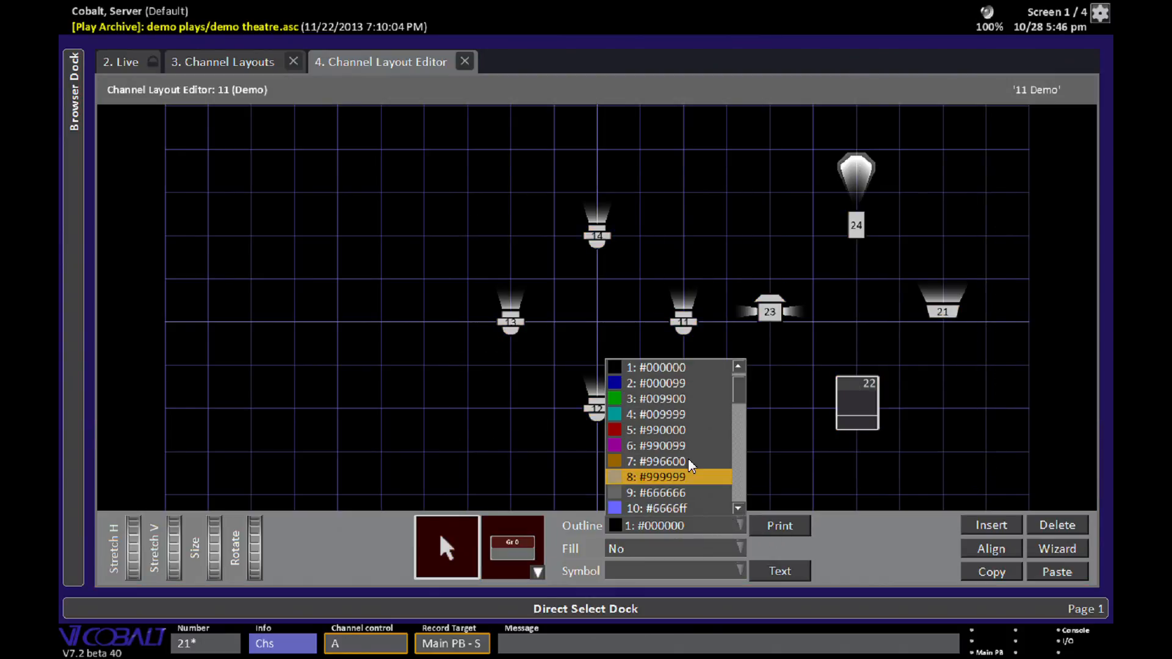
{"action": "left_click", "coordinate": [676, 443]}
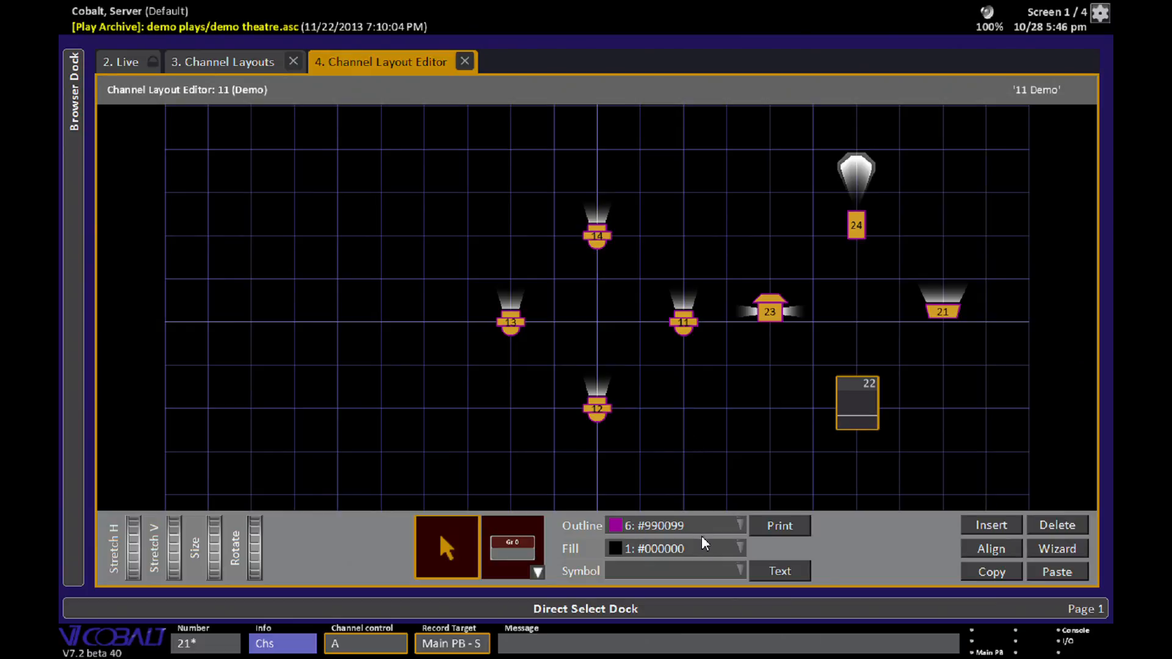
{"action": "left_click", "coordinate": [489, 471]}
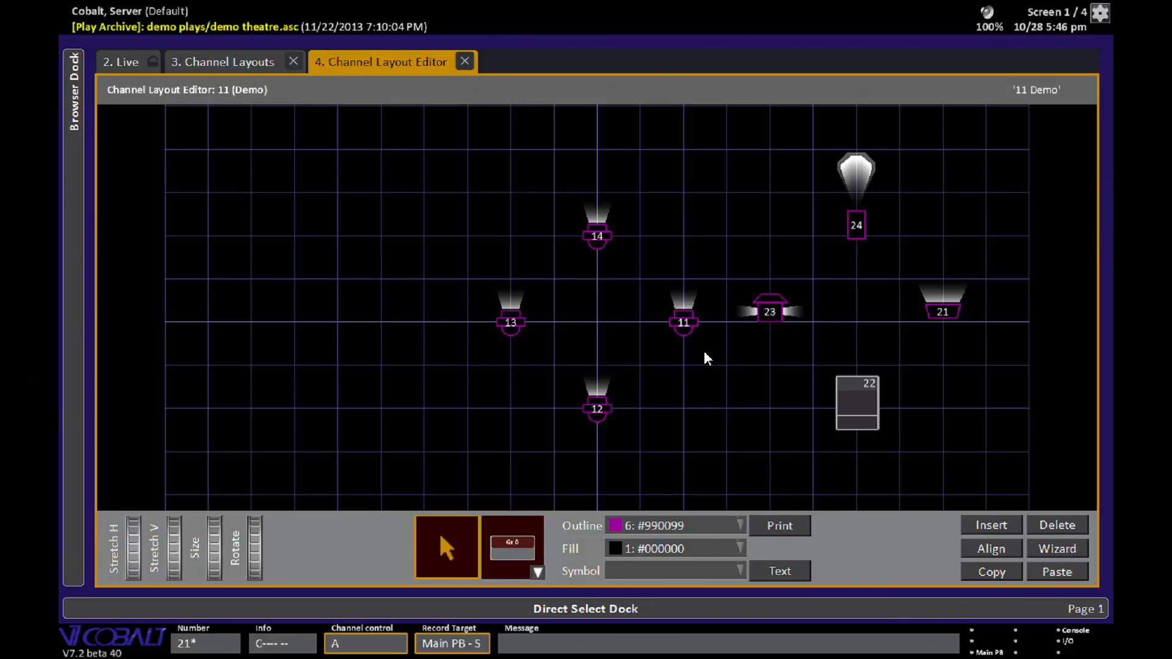
- Renumber channel 11 as channel 1
{"action": "left_click", "coordinate": [684, 323]}
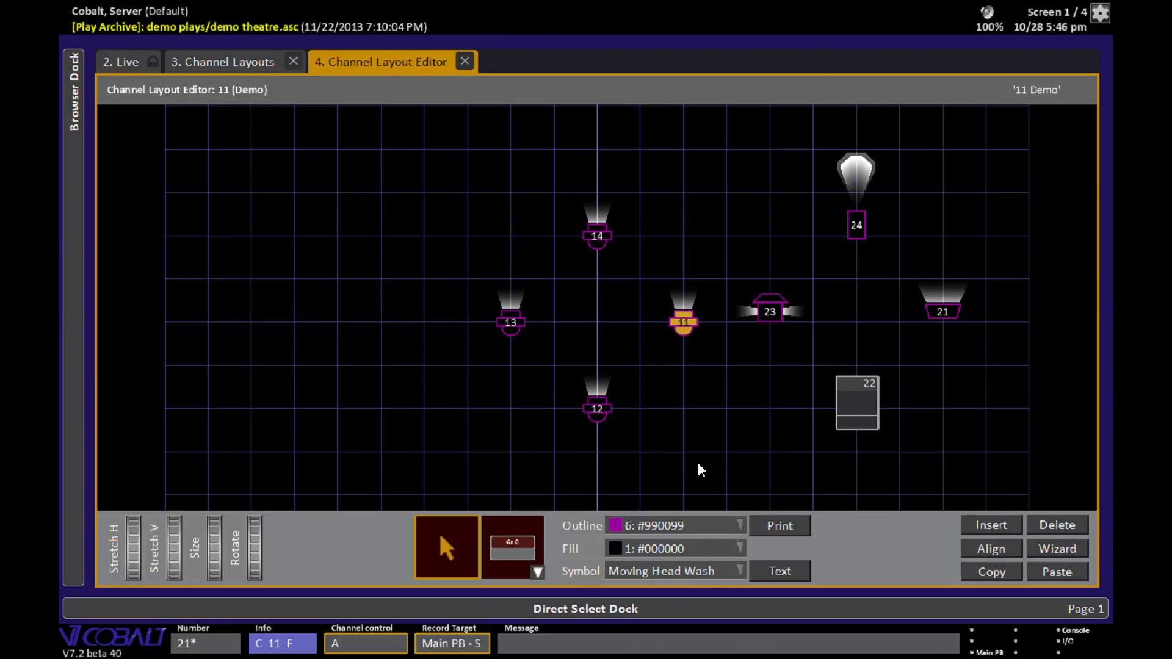
{"action": "type", "text": "1"}
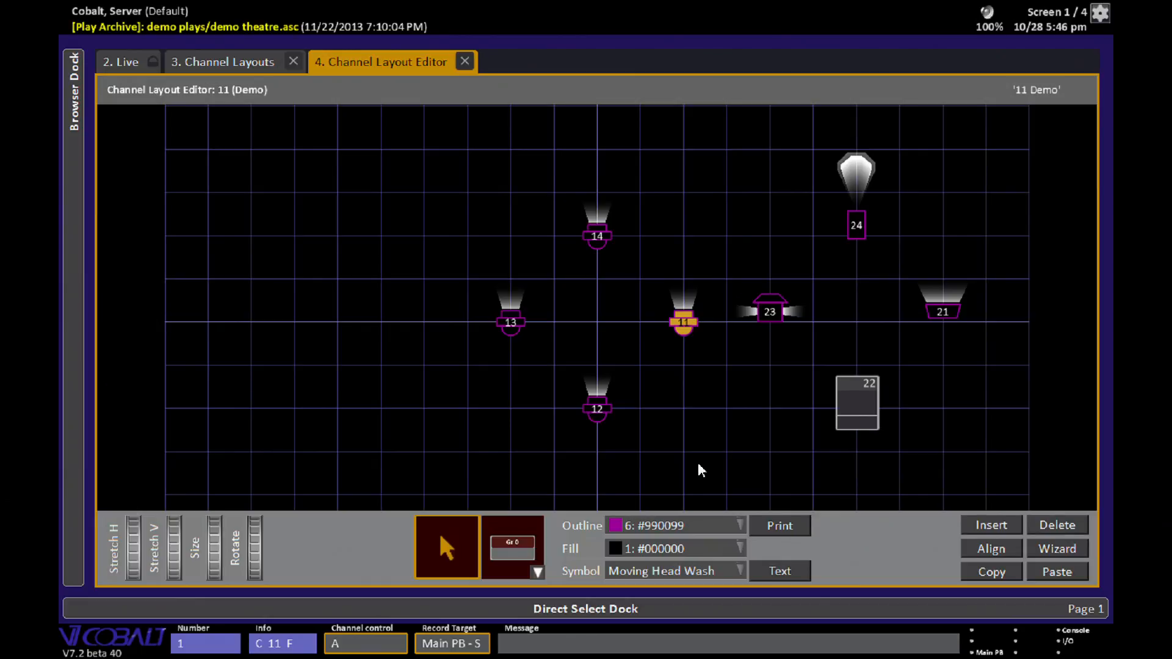
{"action": "key", "text": "Return"}
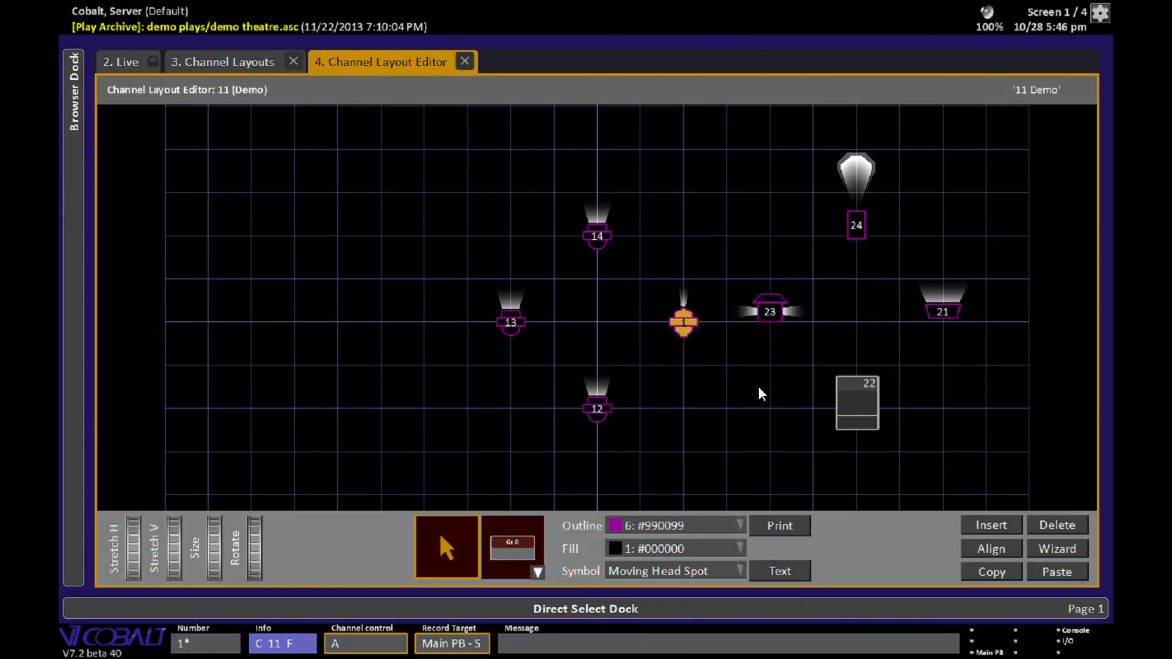
- Renumber channel 14 as channel 2
{"action": "left_click", "coordinate": [602, 245]}
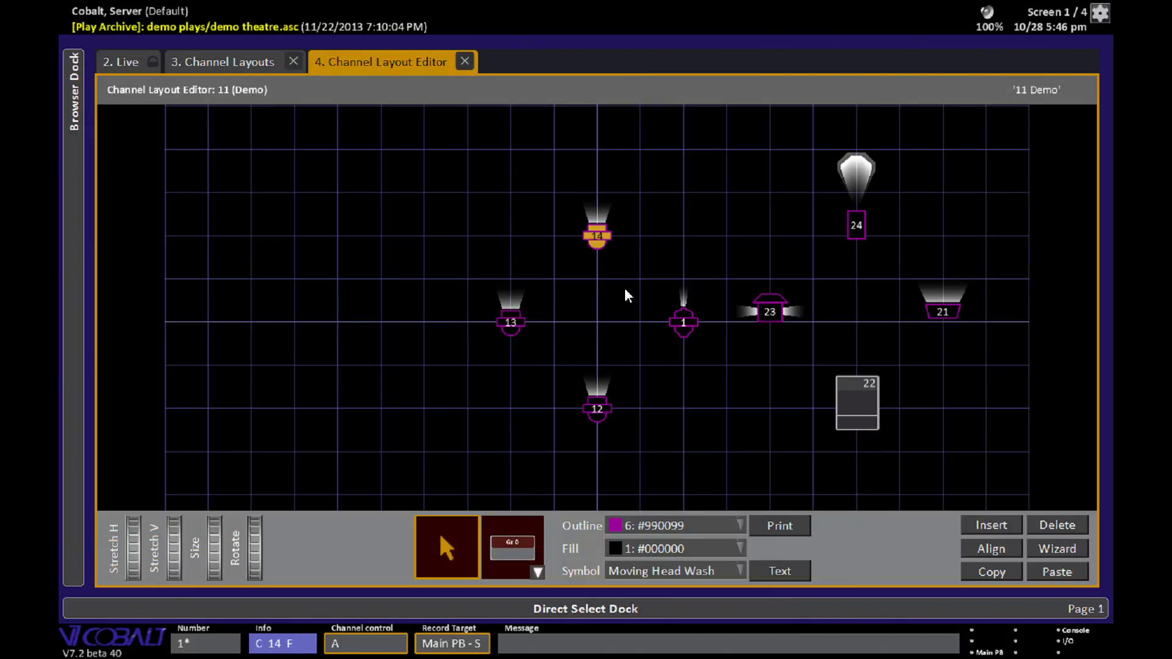
{"action": "left_click", "coordinate": [509, 327], "text": "ctrl"}
{"action": "type", "text": "1"}
{"action": "key", "text": "Return"}
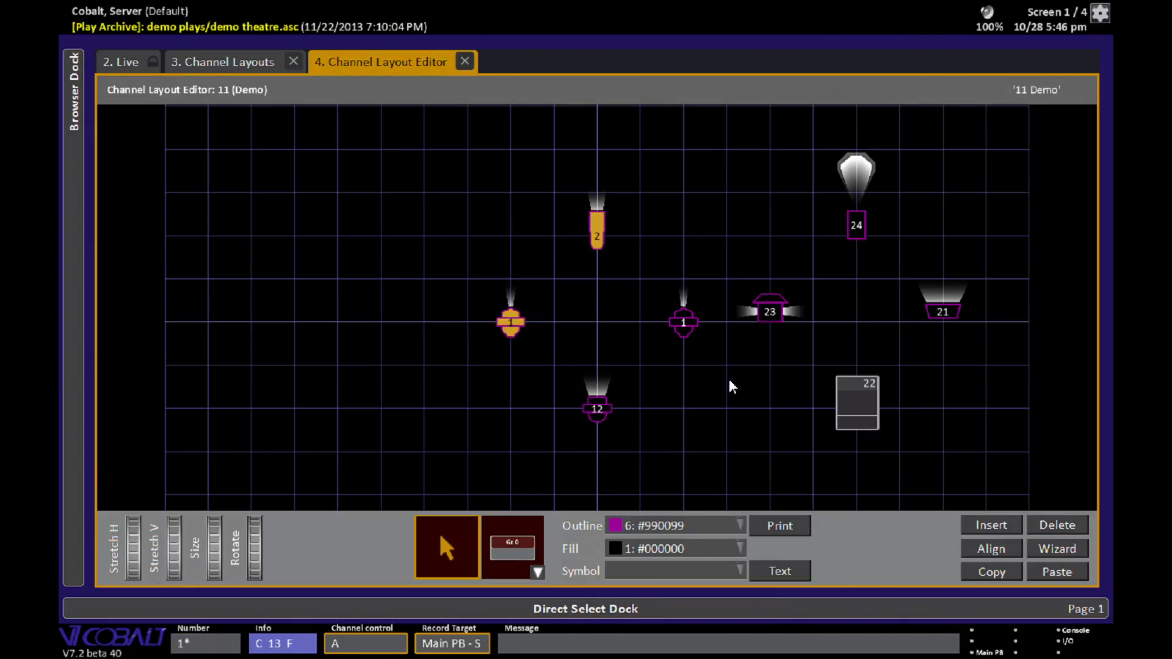